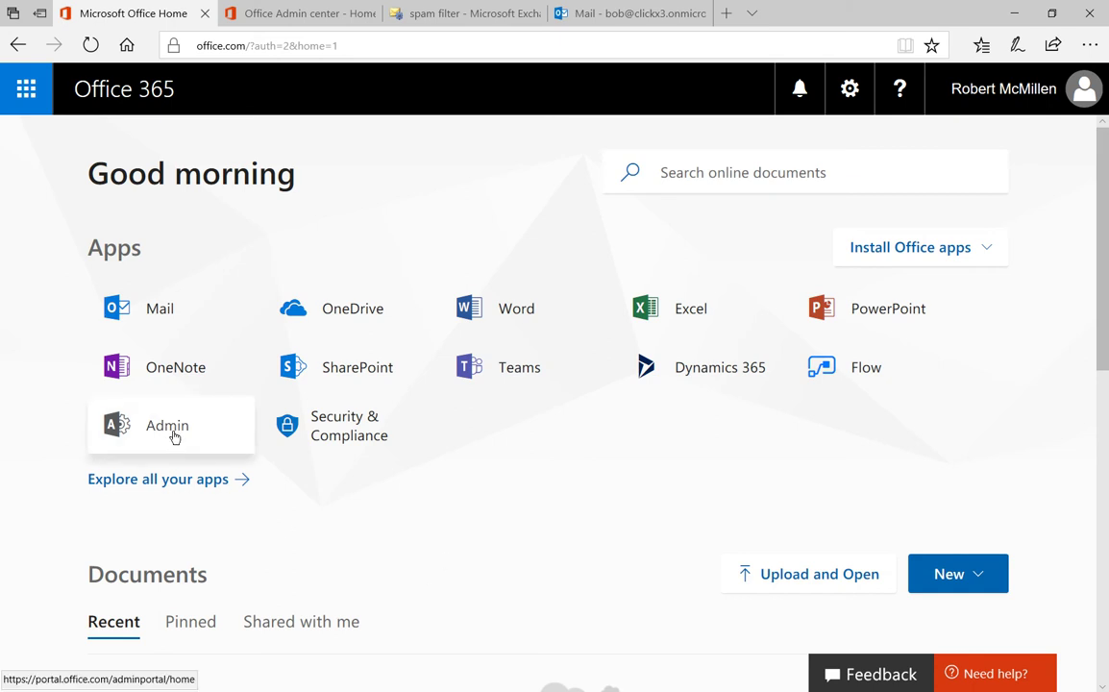
Step: Switch to the Office Admin center tab to show its home dashboard
click(306, 19)
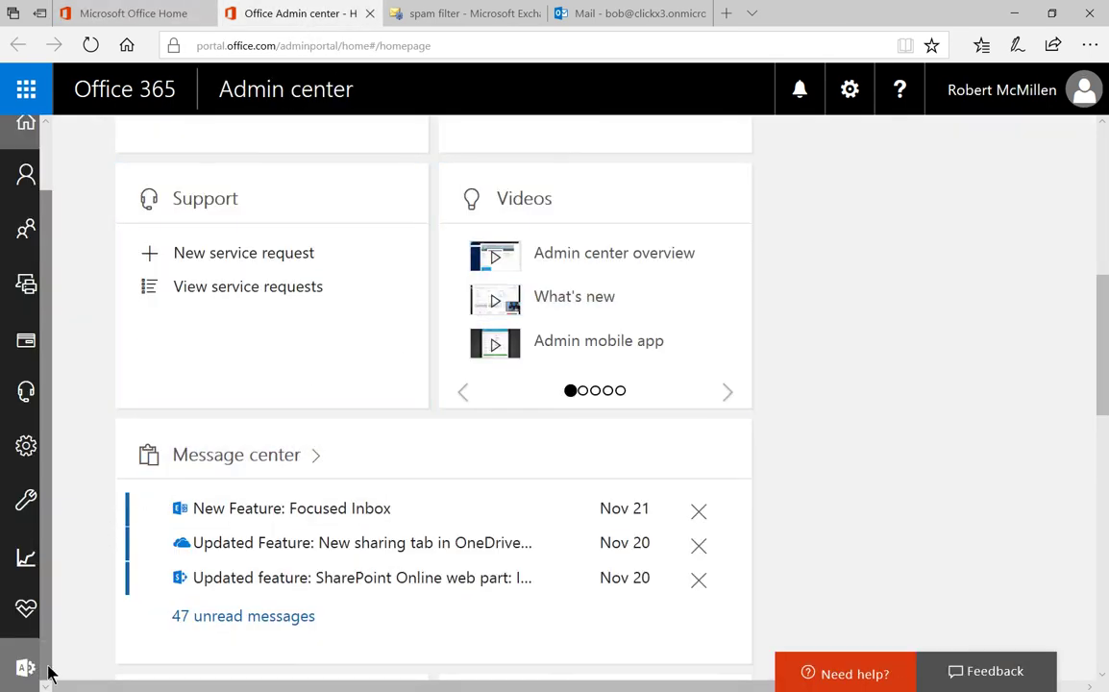
Step: Go to the Exchange admin center's spam filter page, where only the Default policy is listed
mouse_move(10, 677)
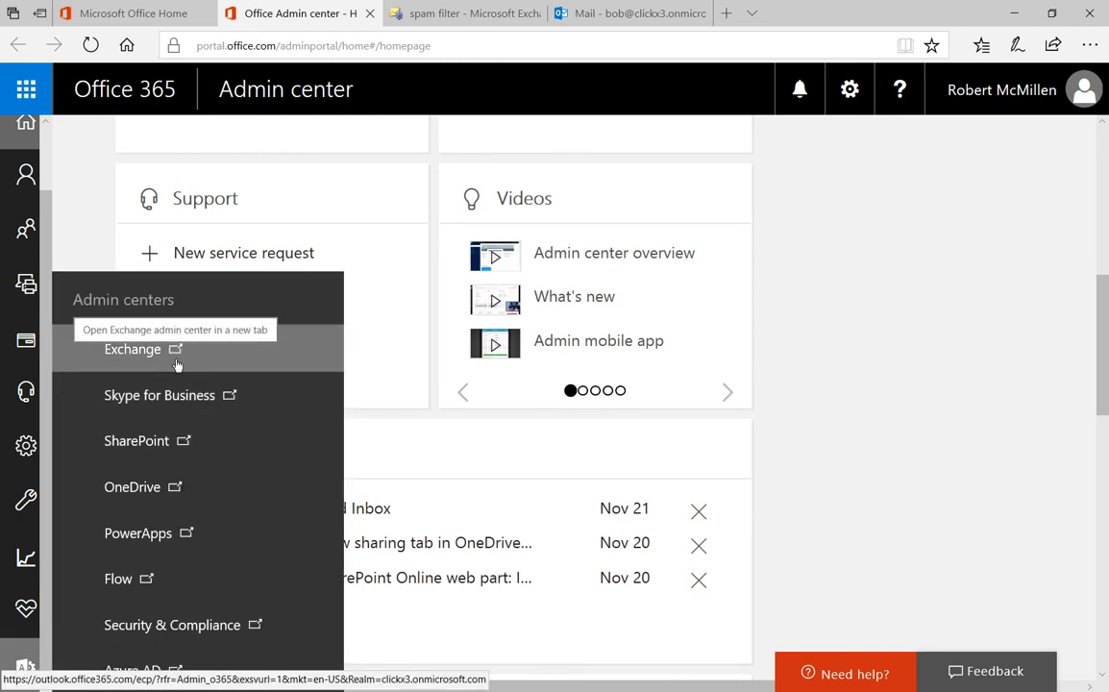
click(480, 14)
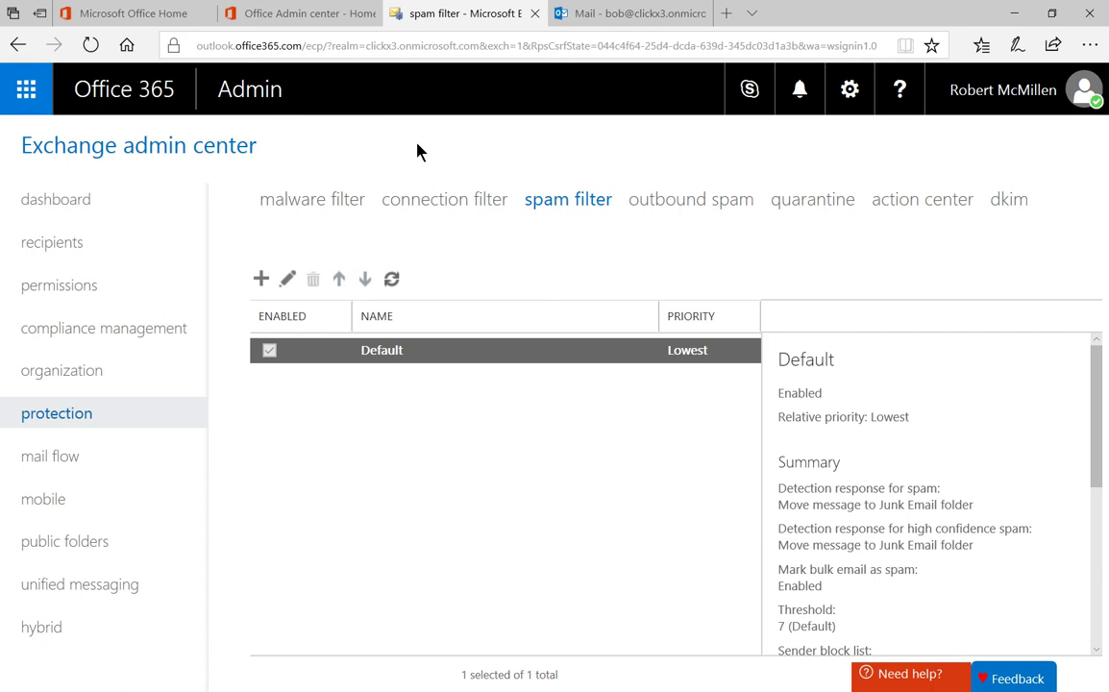
Step: Create a new spam filter policy named Custom, with a description naming the user it's for
click(260, 278)
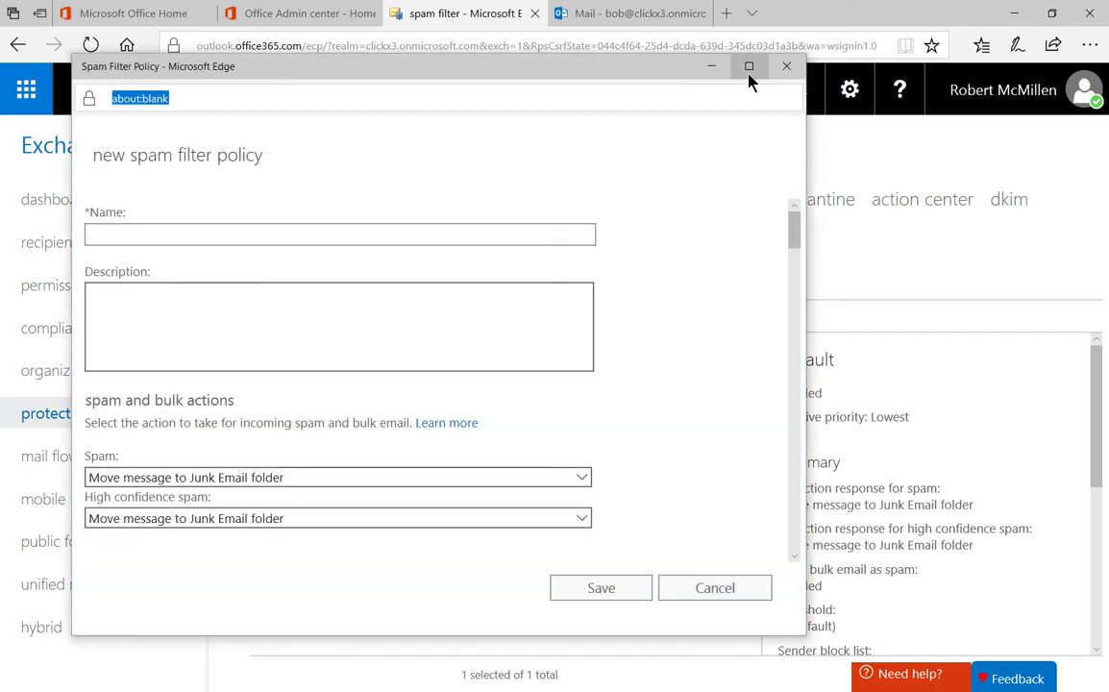
click(749, 67)
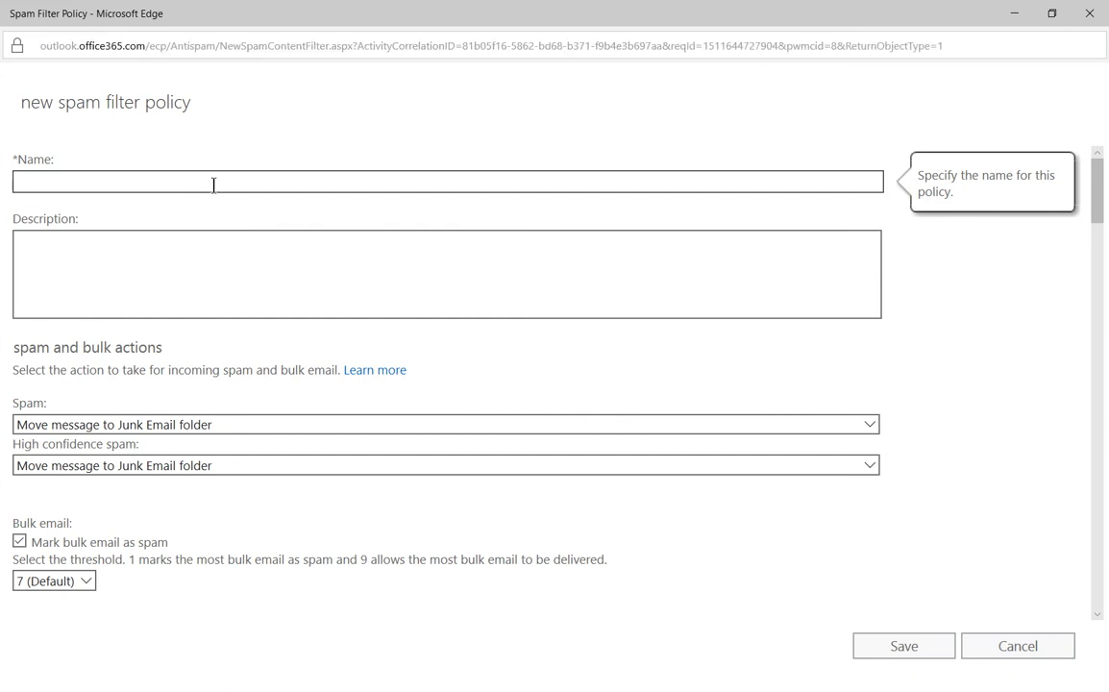
text(Custom)
click(207, 247)
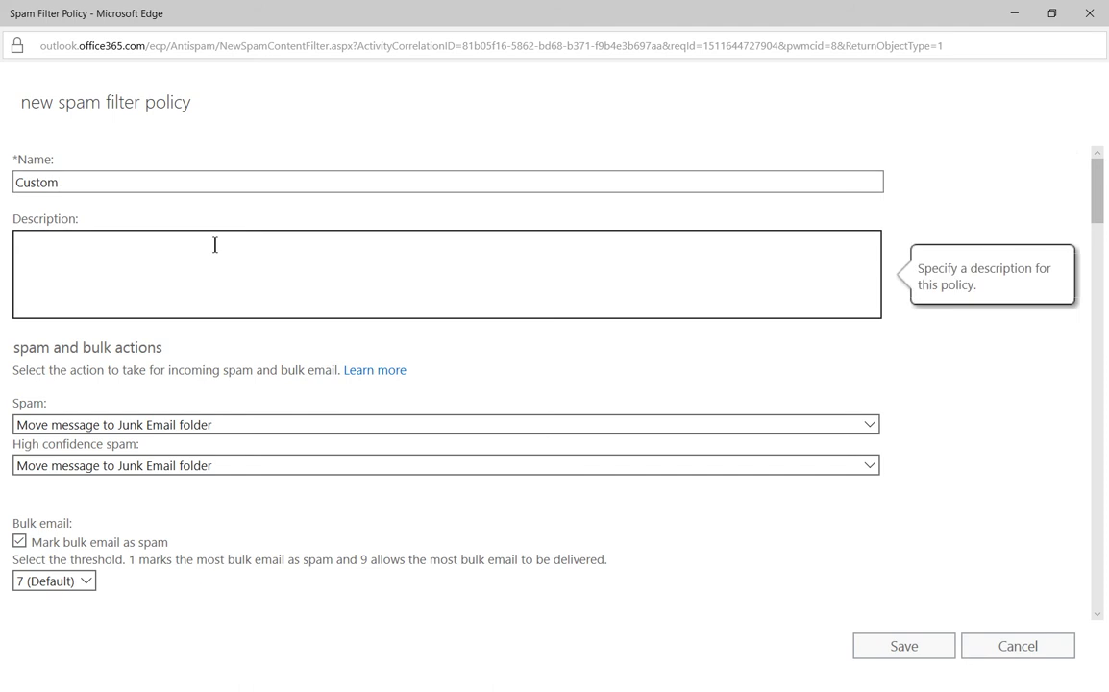
text(For Jane Doe)
scroll(947, 433, down, 1)
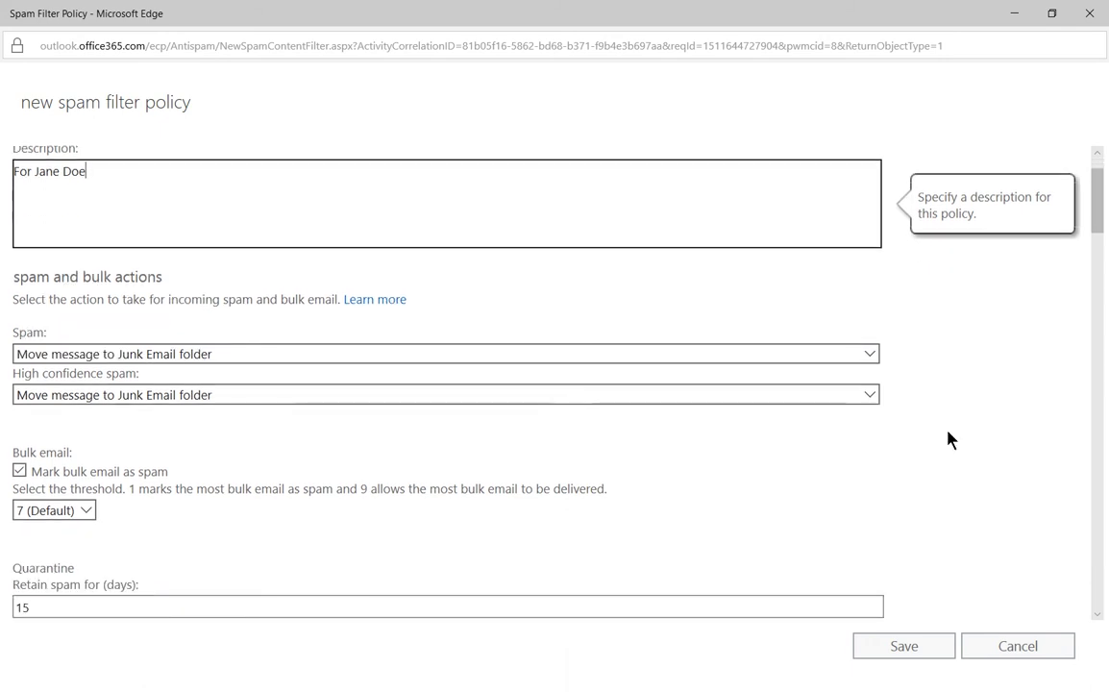
scroll(948, 439, down, 1)
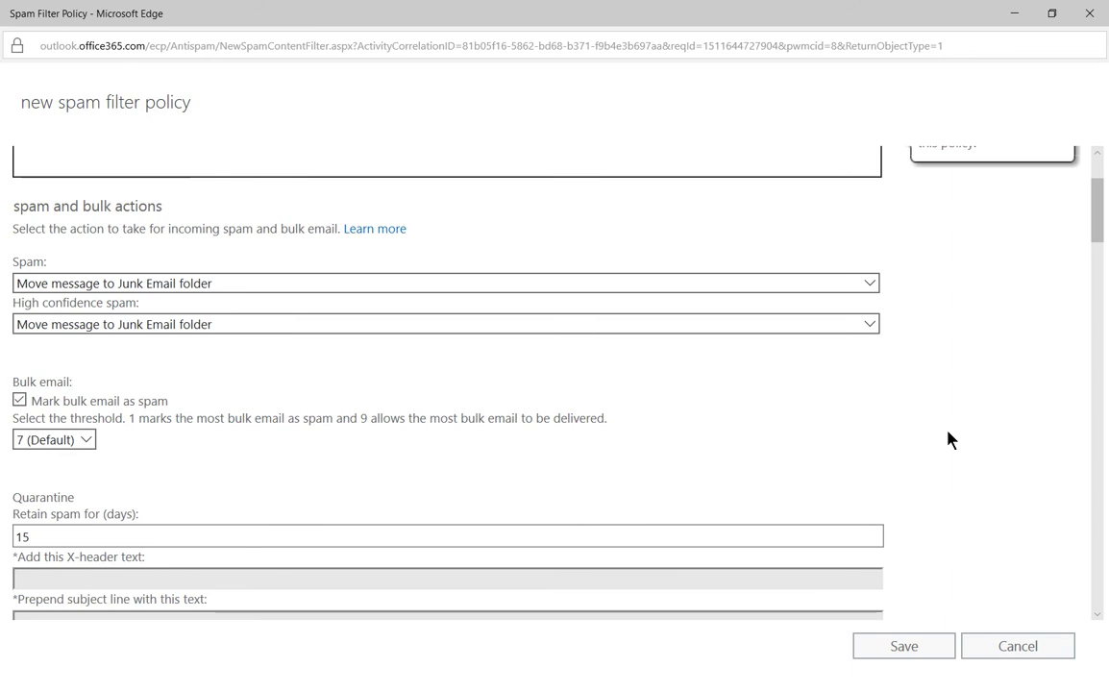
Step: Set high confidence spam to Delete message, keeping bulk threshold at 7 (Default) with bulk marked as spam
scroll(947, 439, down, 1)
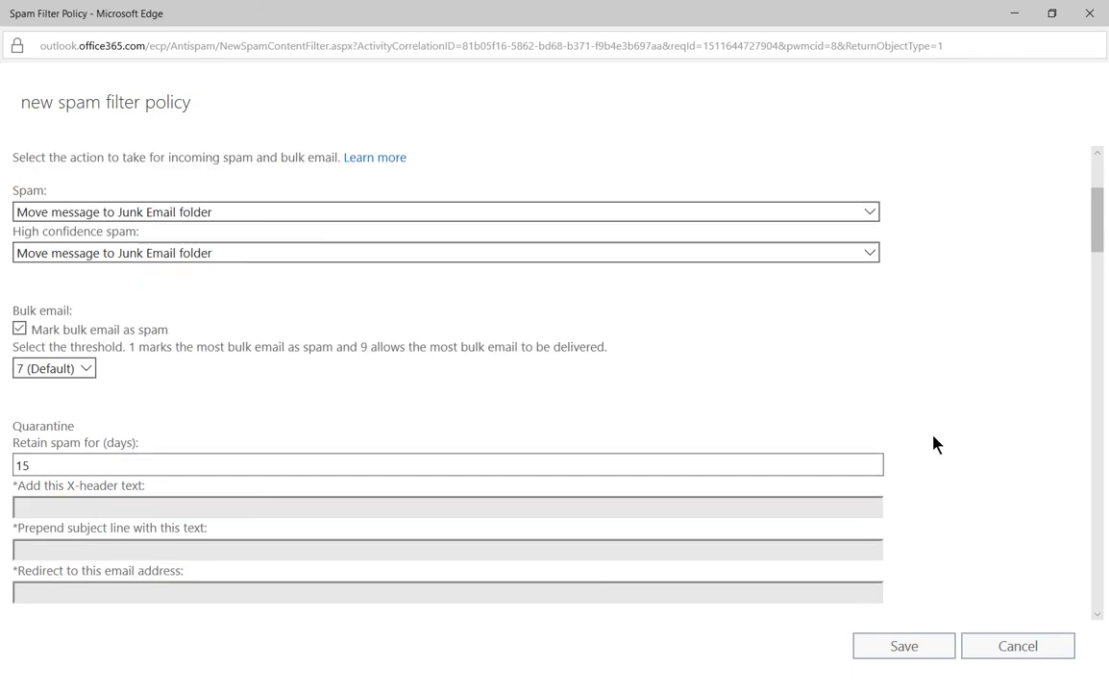
mouse_move(270, 324)
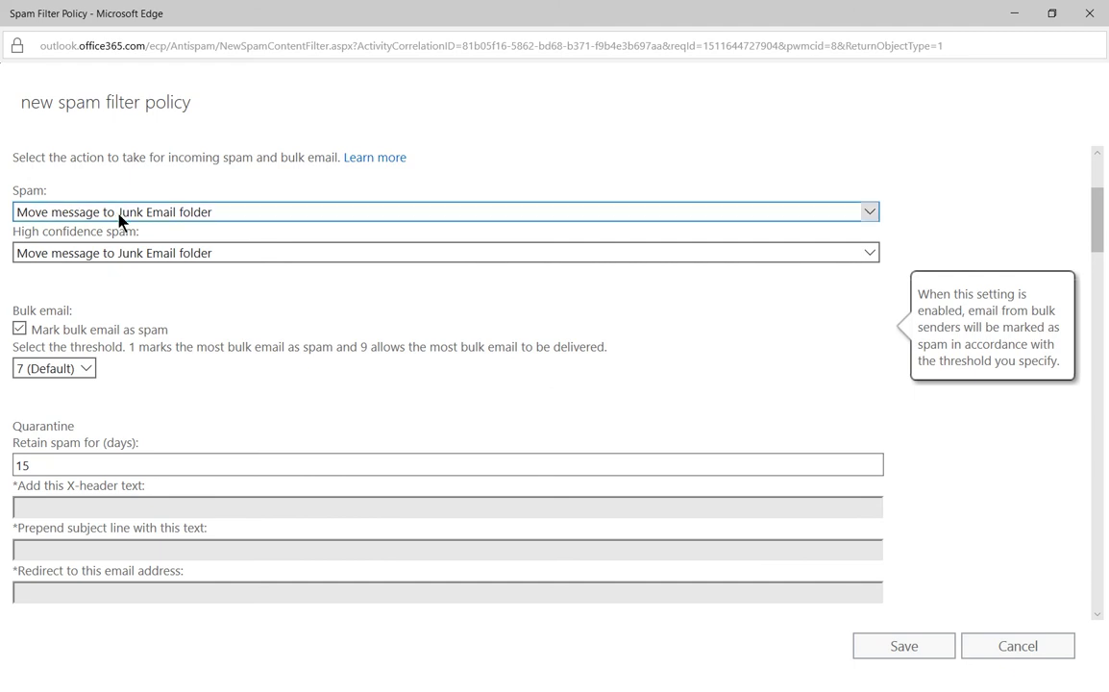
click(149, 255)
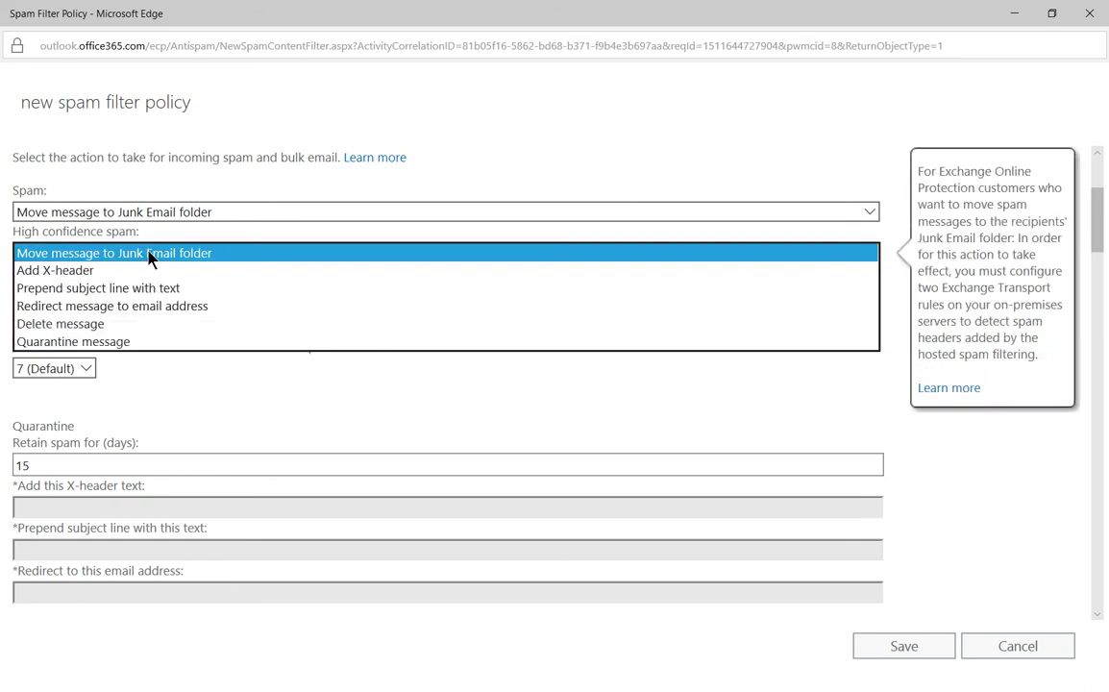
click(154, 326)
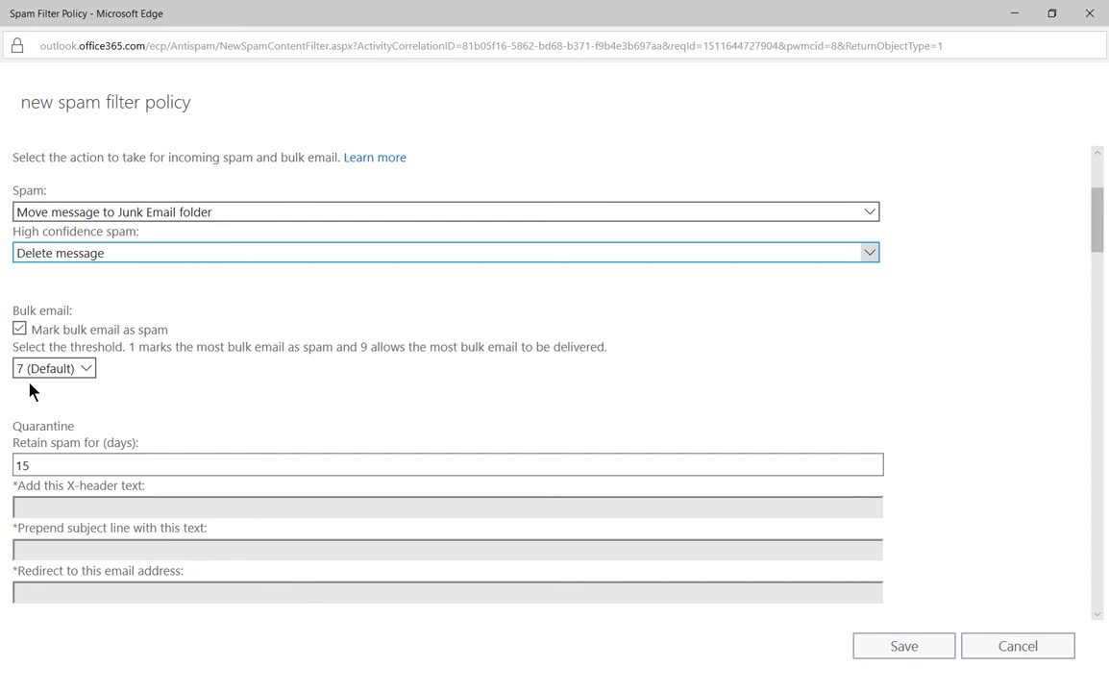
click(84, 369)
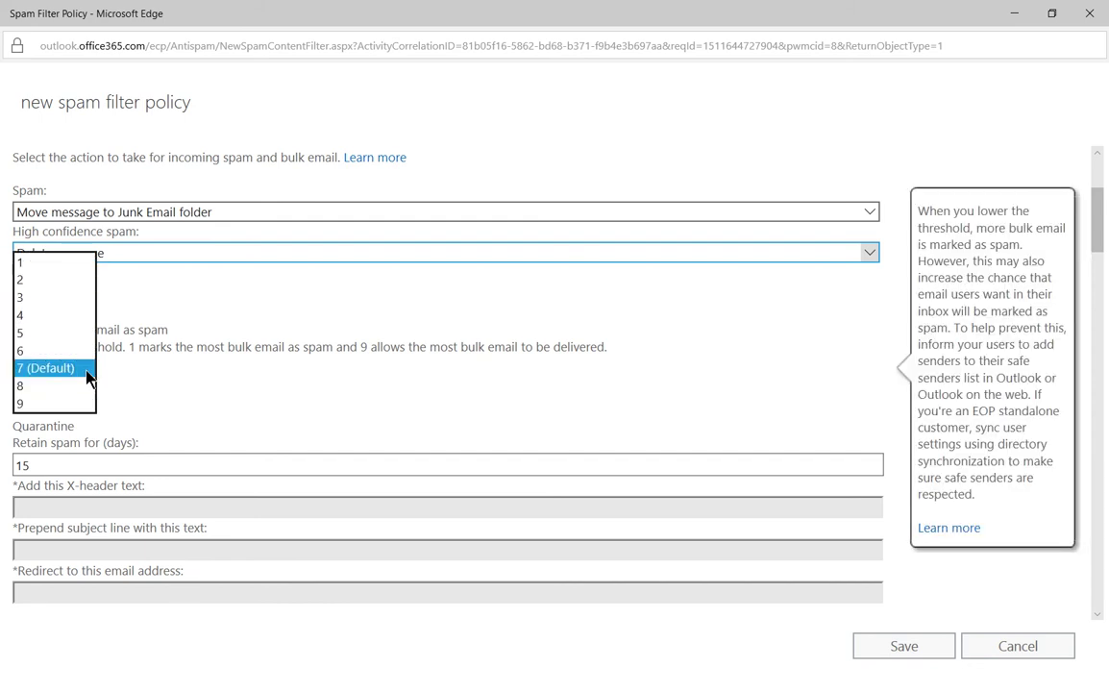
click(161, 377)
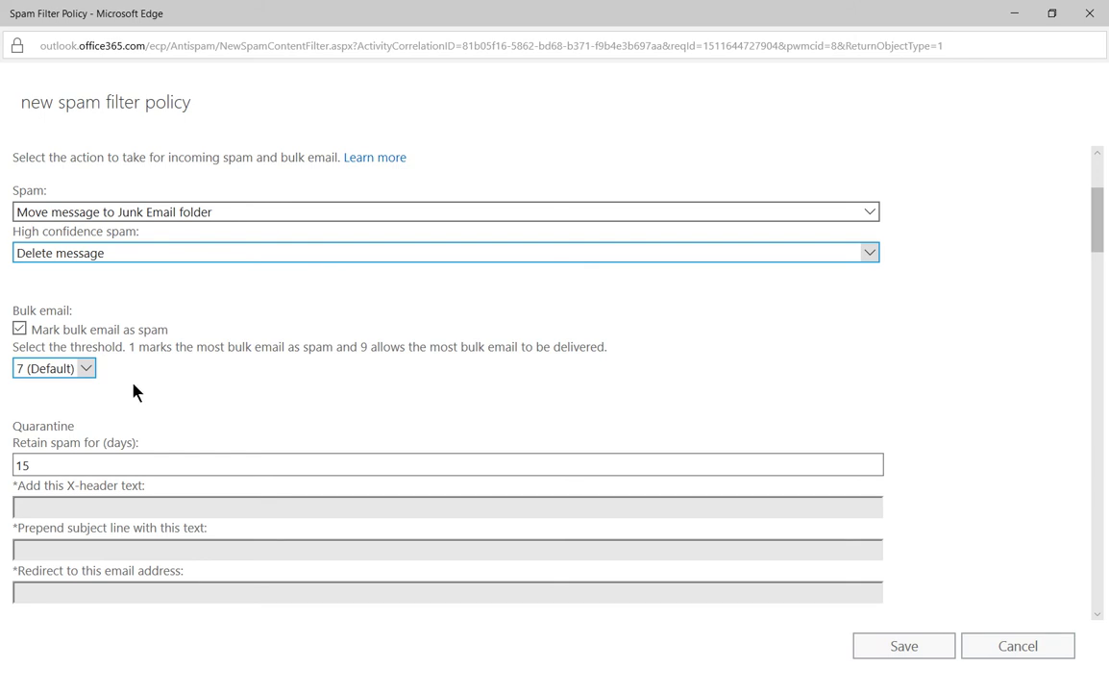
click(83, 376)
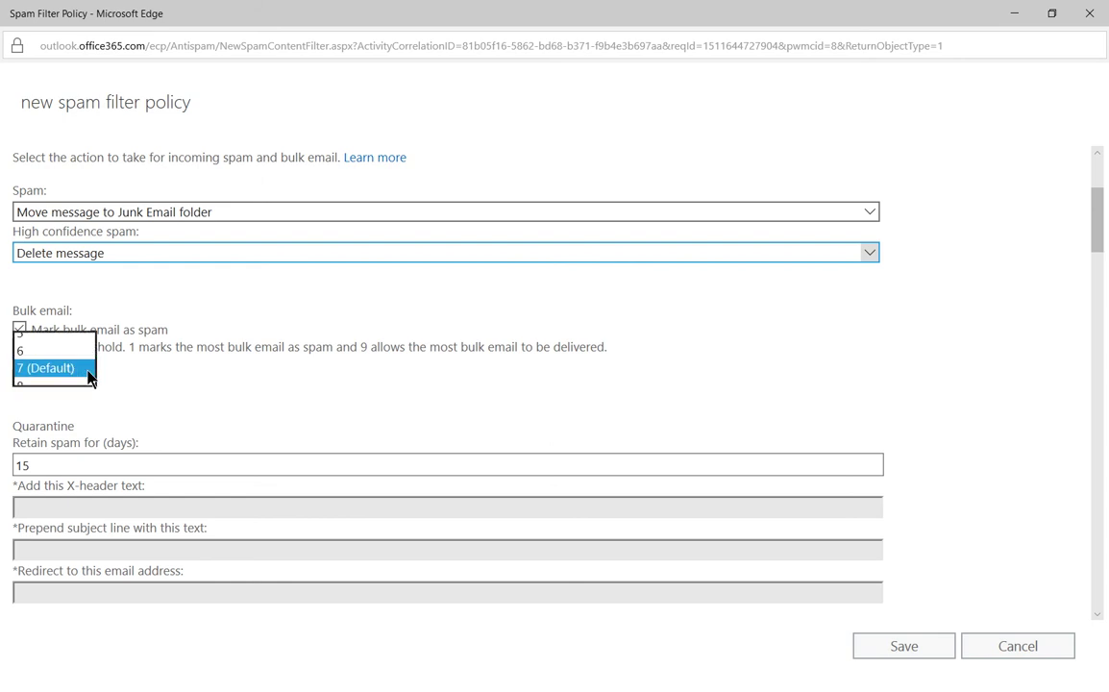
click(141, 372)
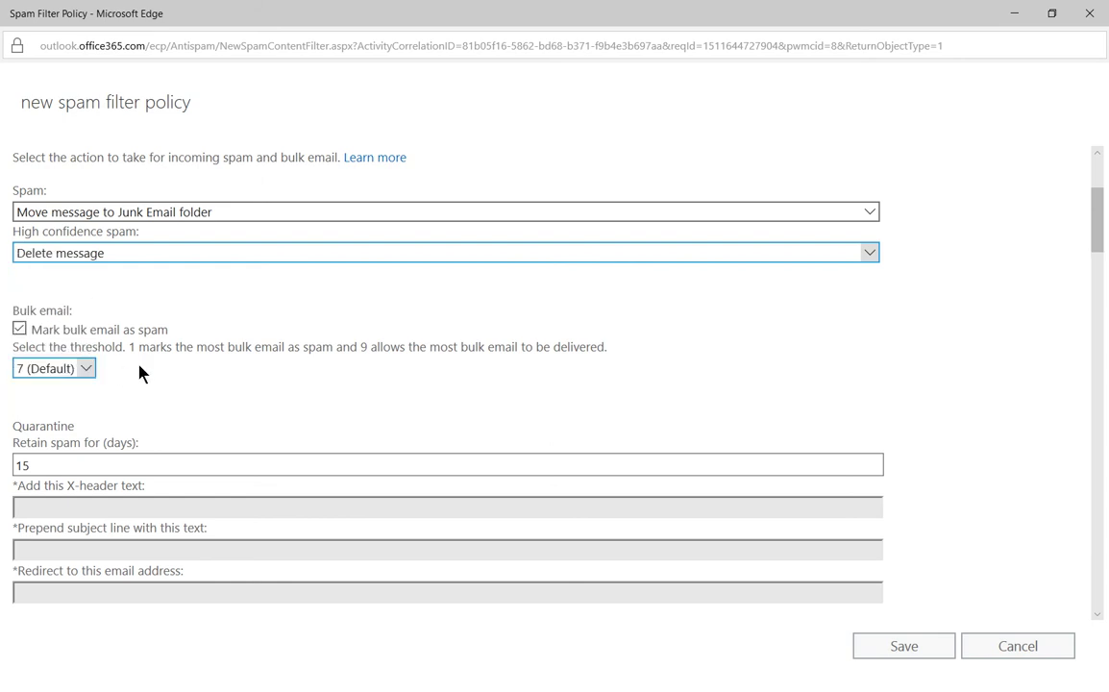
click(19, 330)
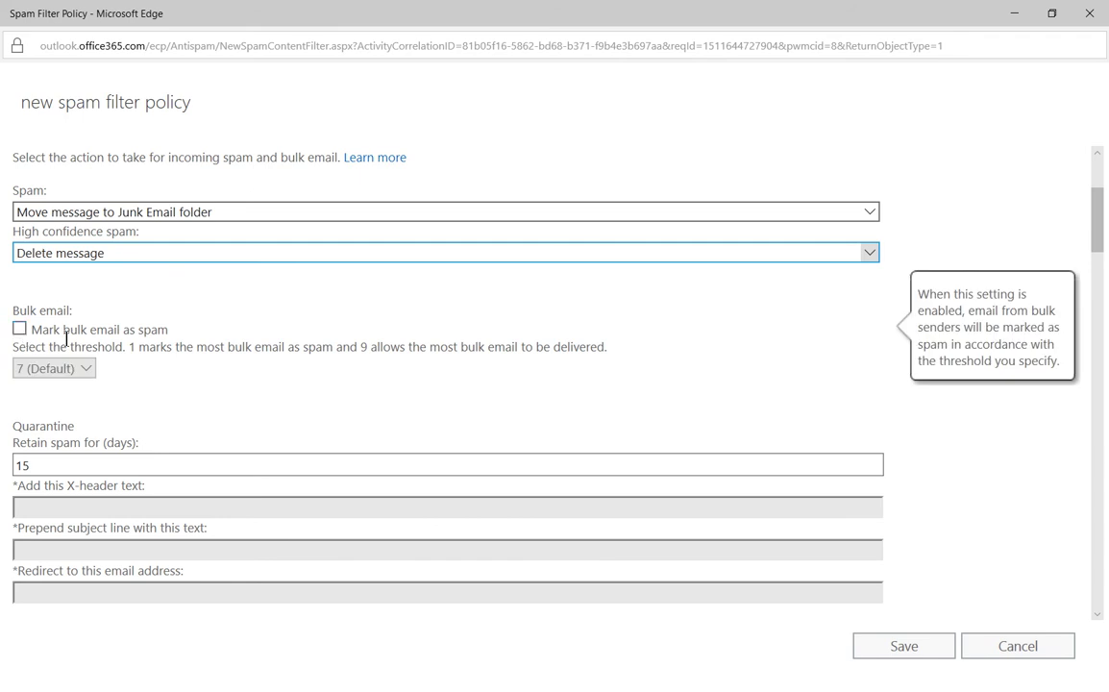
click(19, 328)
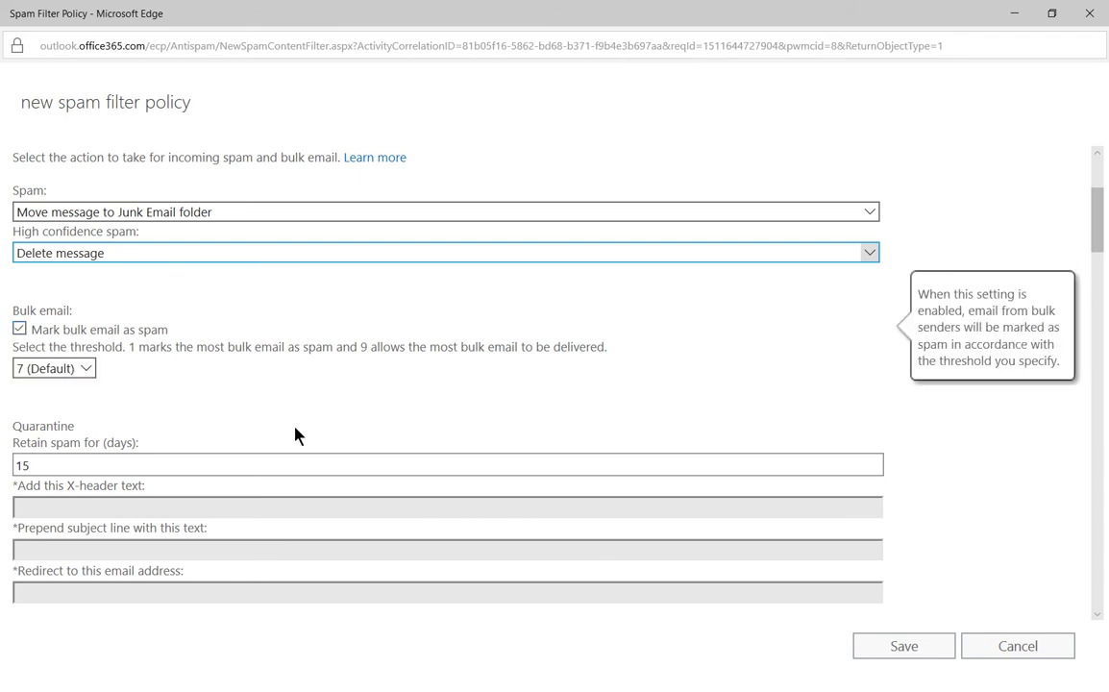
Step: Keep spam retention at 15 days and add a spammer's Gmail address to the sender block list
scroll(295, 436, down, 5)
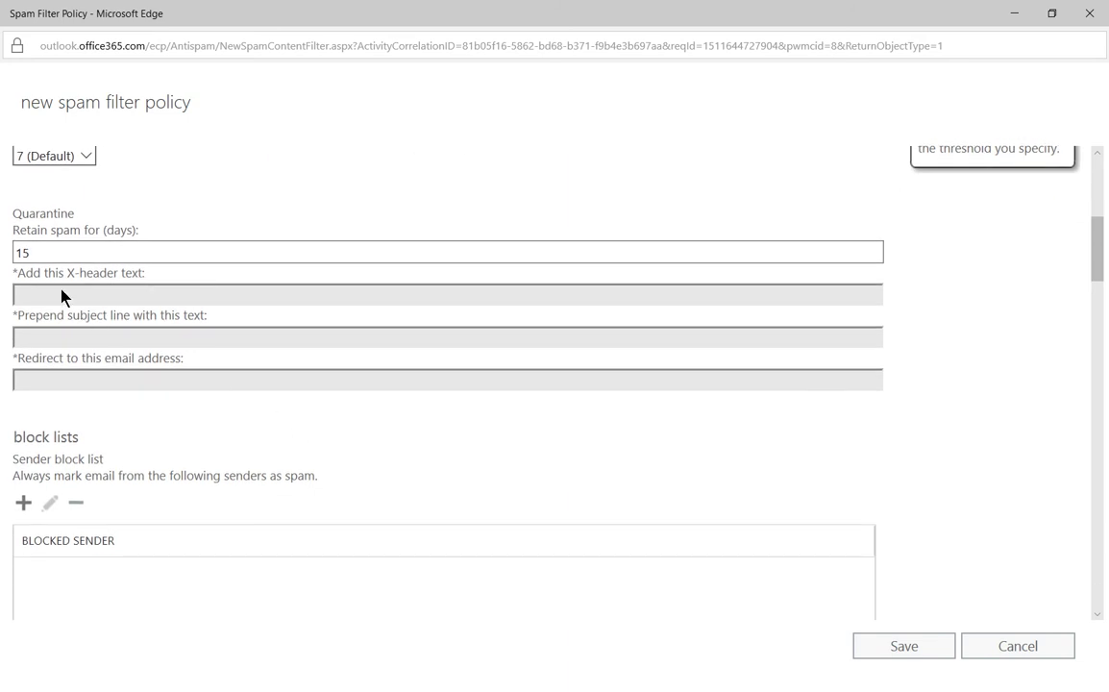
double_click(57, 251)
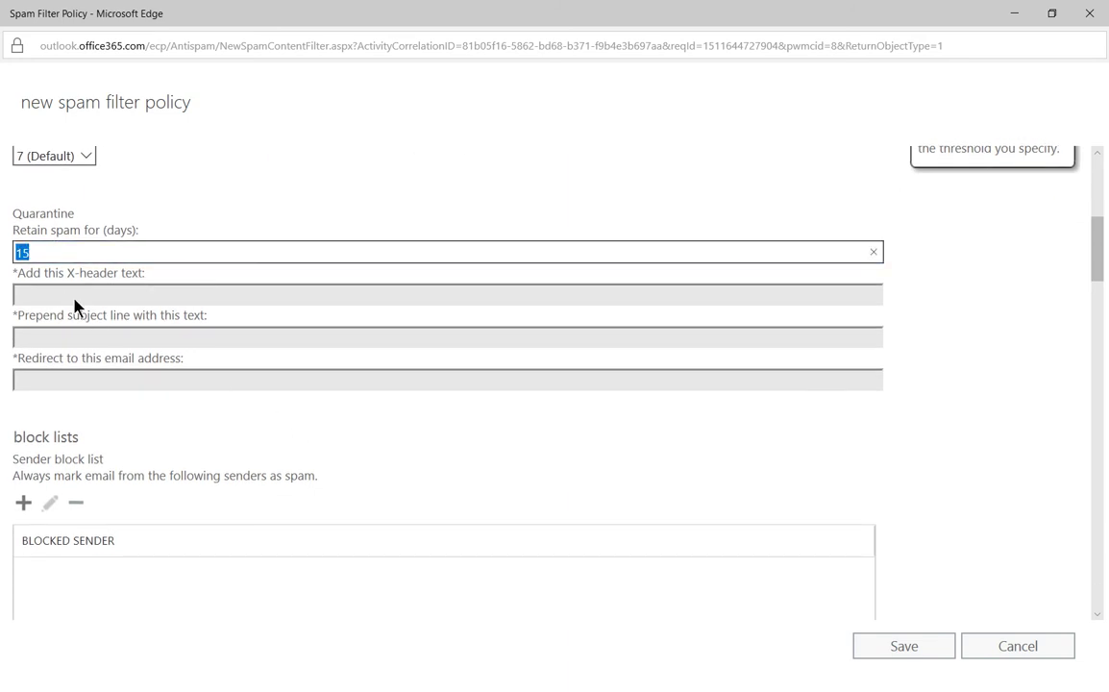
click(374, 444)
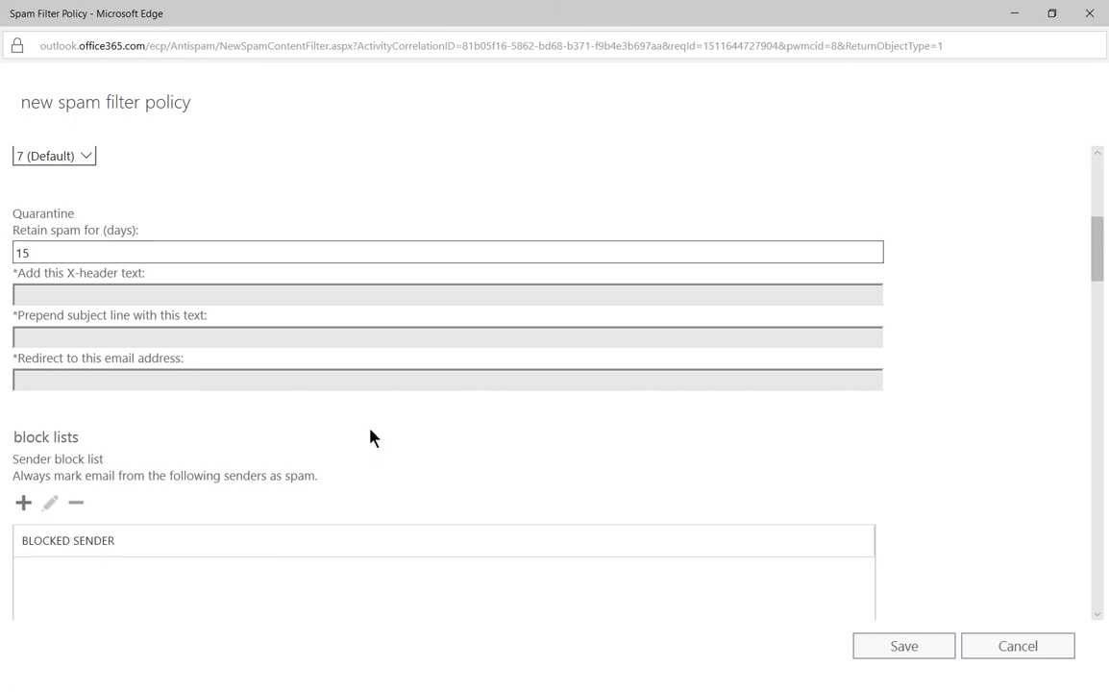
scroll(374, 438, down, 3)
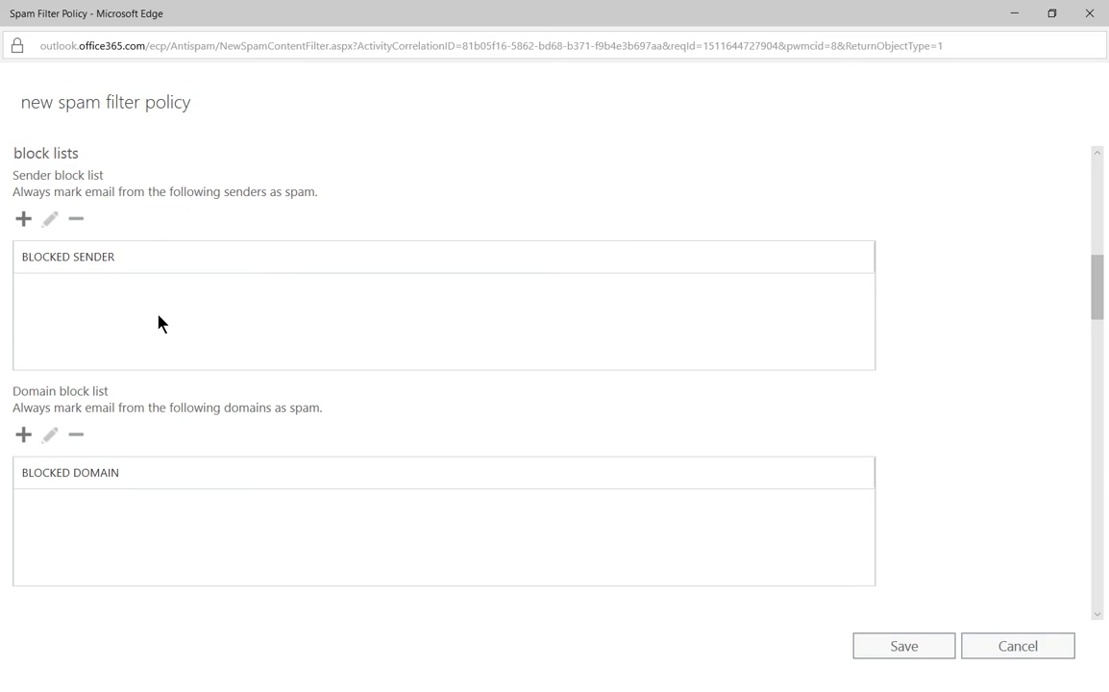
scroll(160, 323, down, 1)
scroll(159, 322, up, 1)
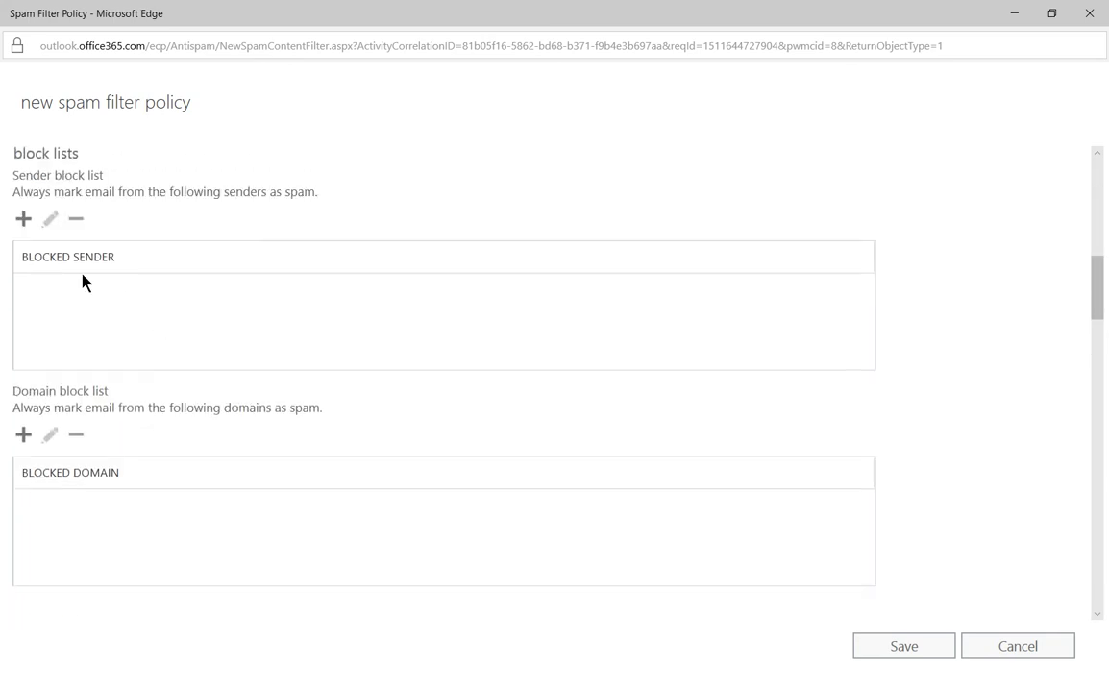
click(23, 219)
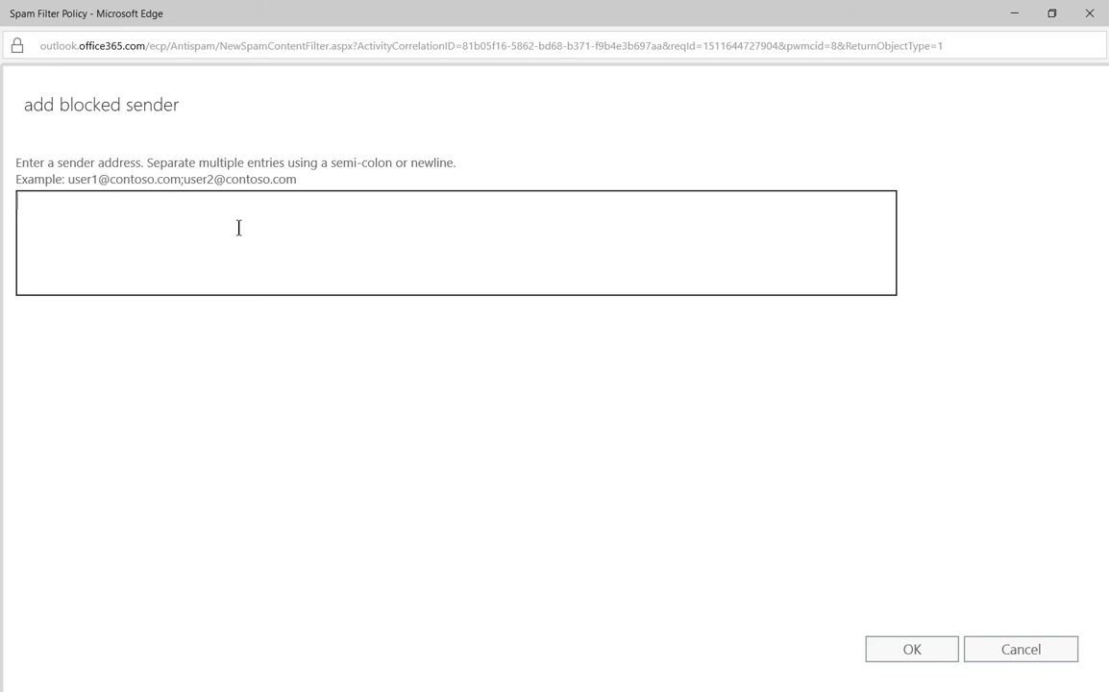
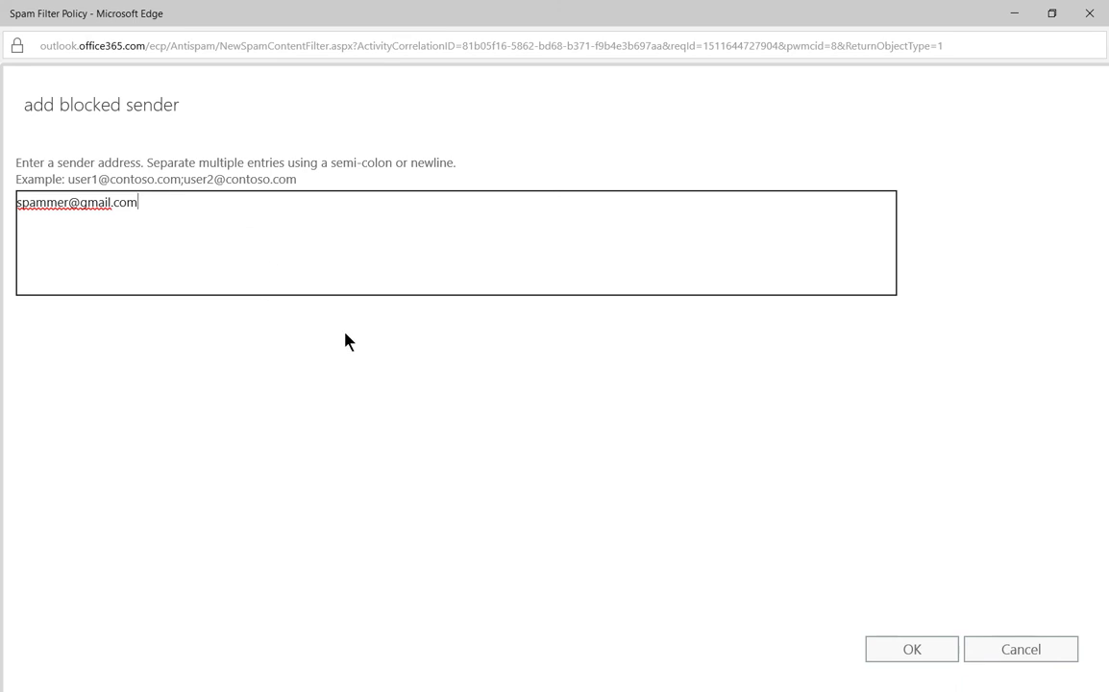
click(881, 648)
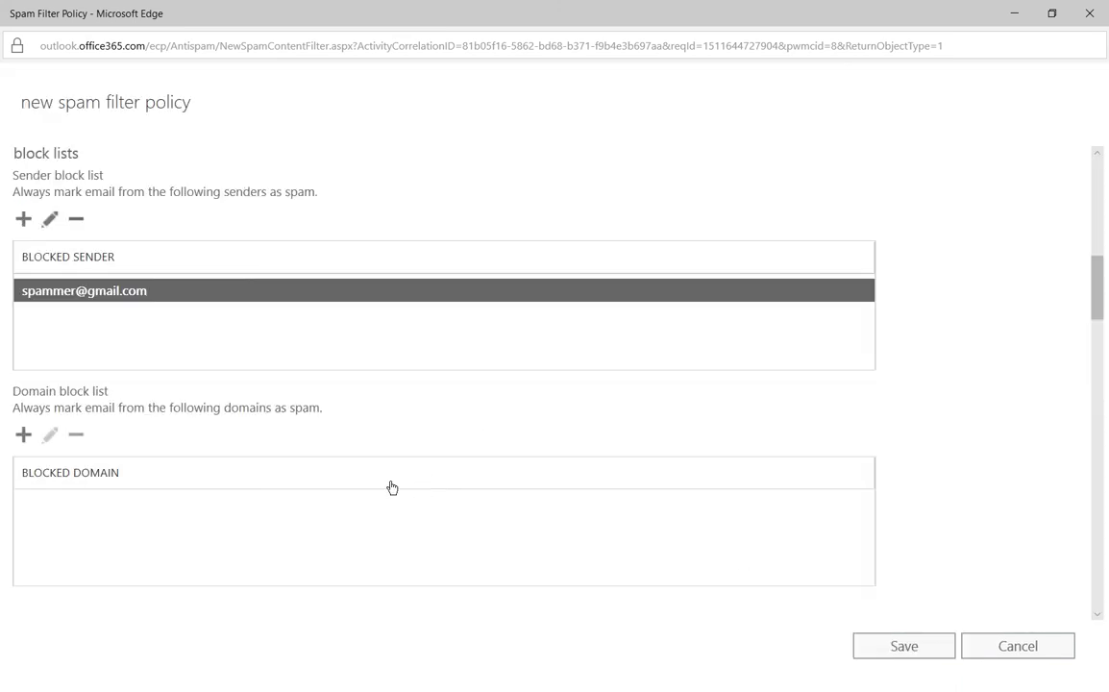
Step: Add cnn.com to the domain block list
scroll(181, 475, down, 2)
click(24, 290)
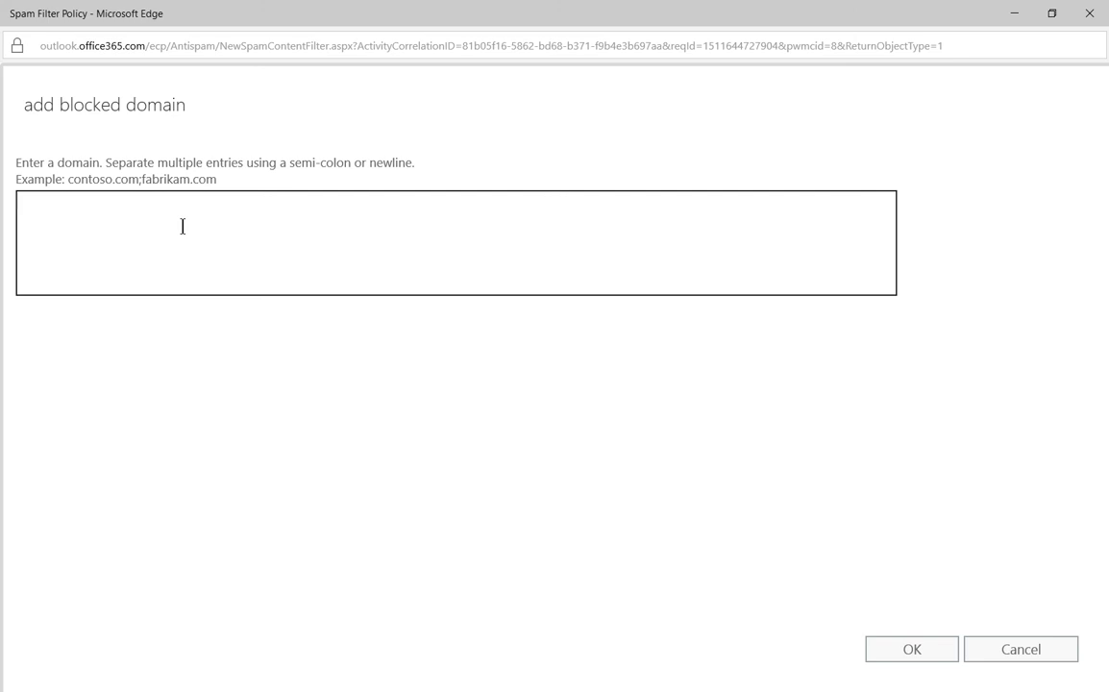
text(cnn.com)
click(930, 651)
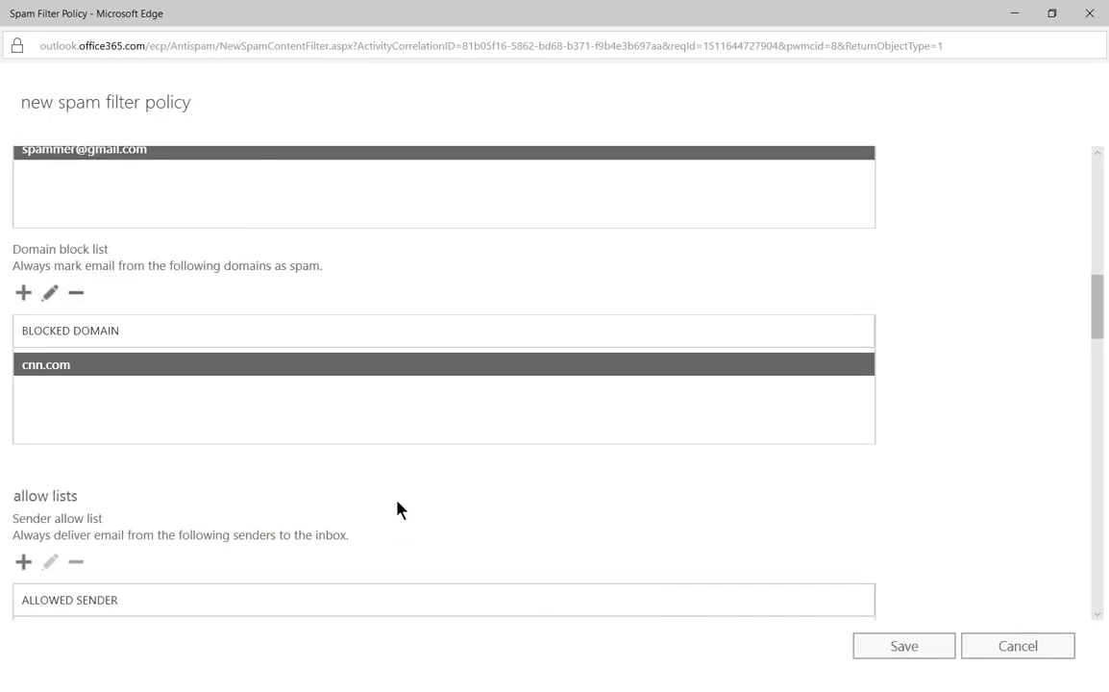
Step: Add a Gmail sender address to the sender allow list
scroll(399, 509, down, 3)
scroll(396, 509, down, 1)
scroll(192, 374, up, 1)
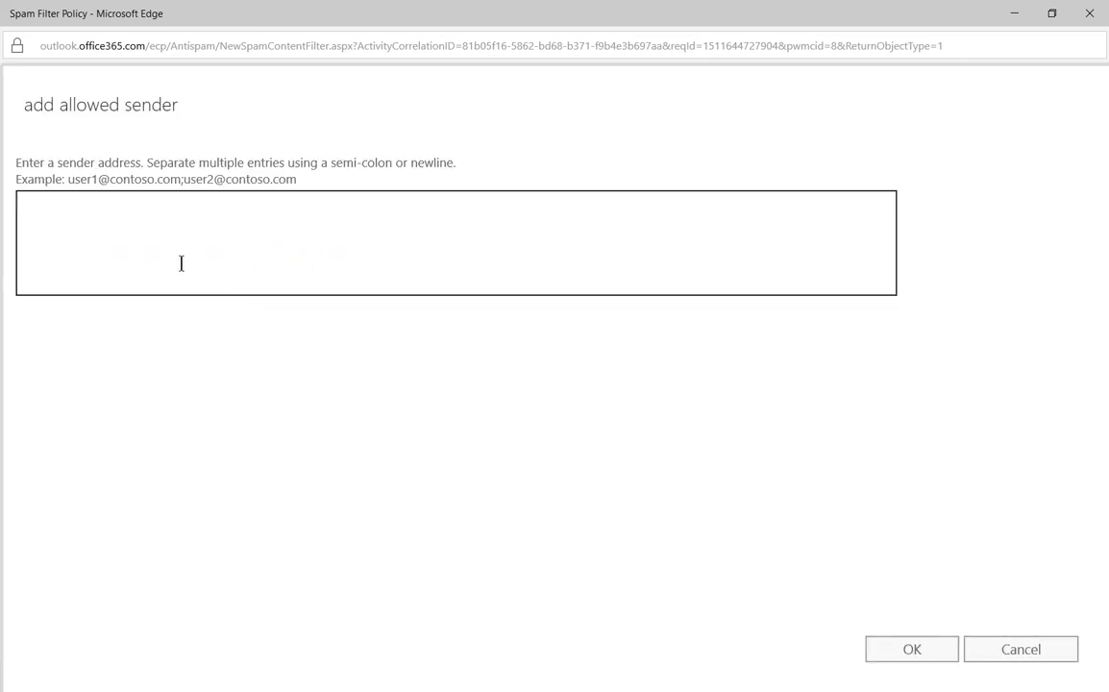
click(890, 657)
Step: Add yahoo.com to the domain allow list
scroll(359, 493, down, 2)
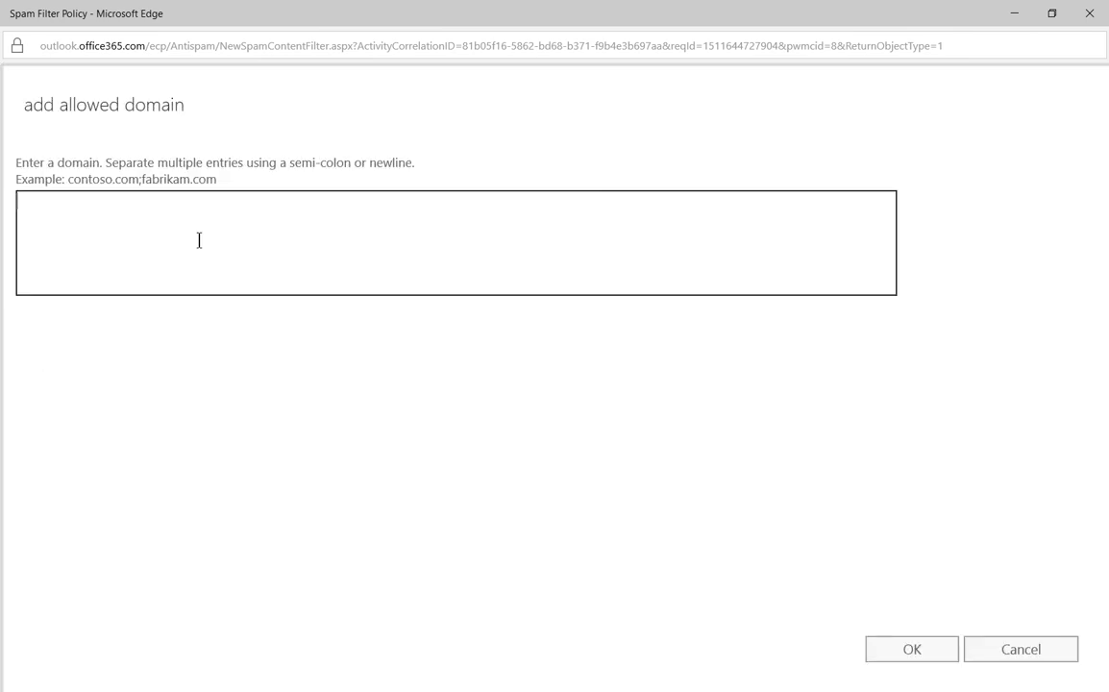
text(yahoo.com)
click(888, 652)
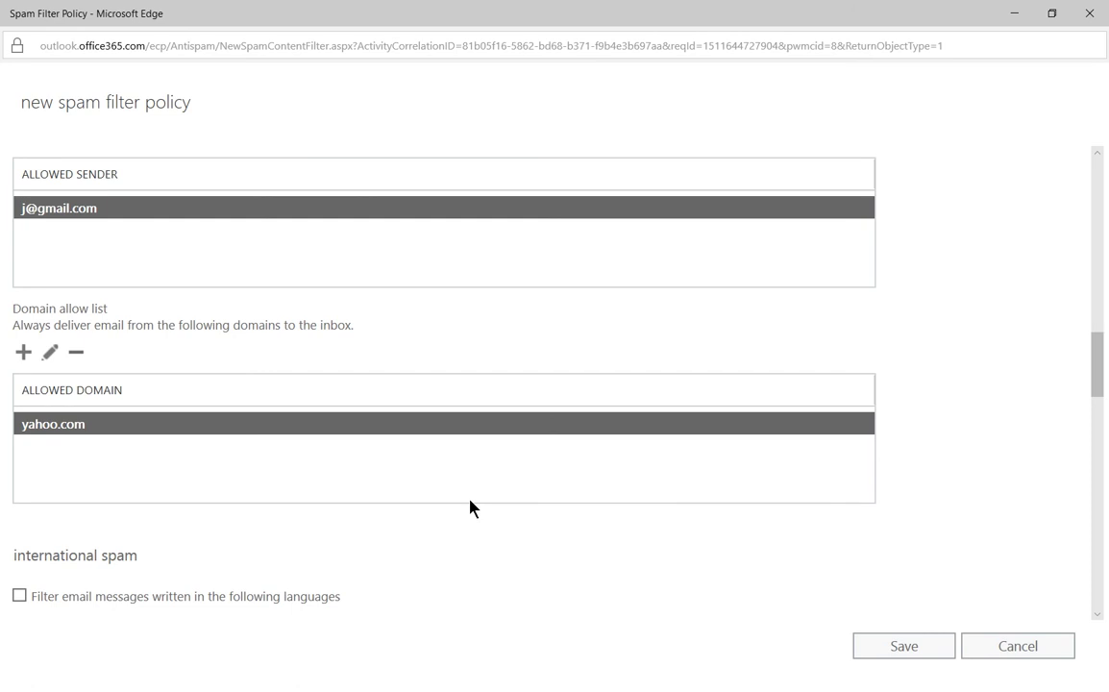
Step: Turn on country or region filtering and add Austria (AT) to the filtered regions
scroll(469, 506, down, 3)
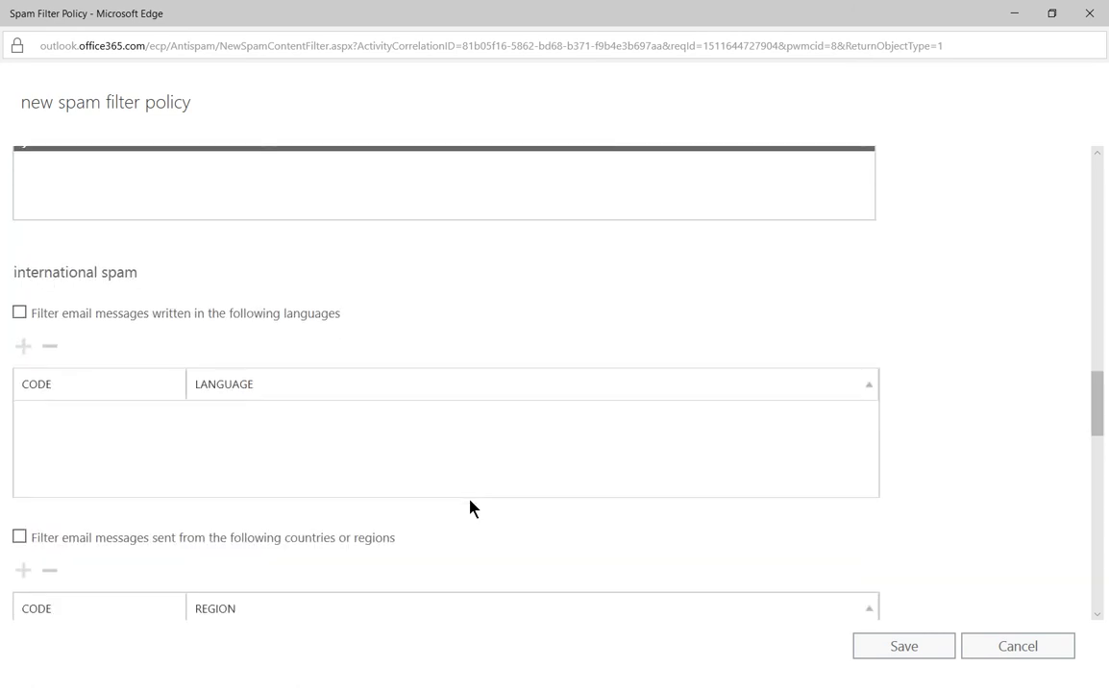
scroll(99, 446, down, 1)
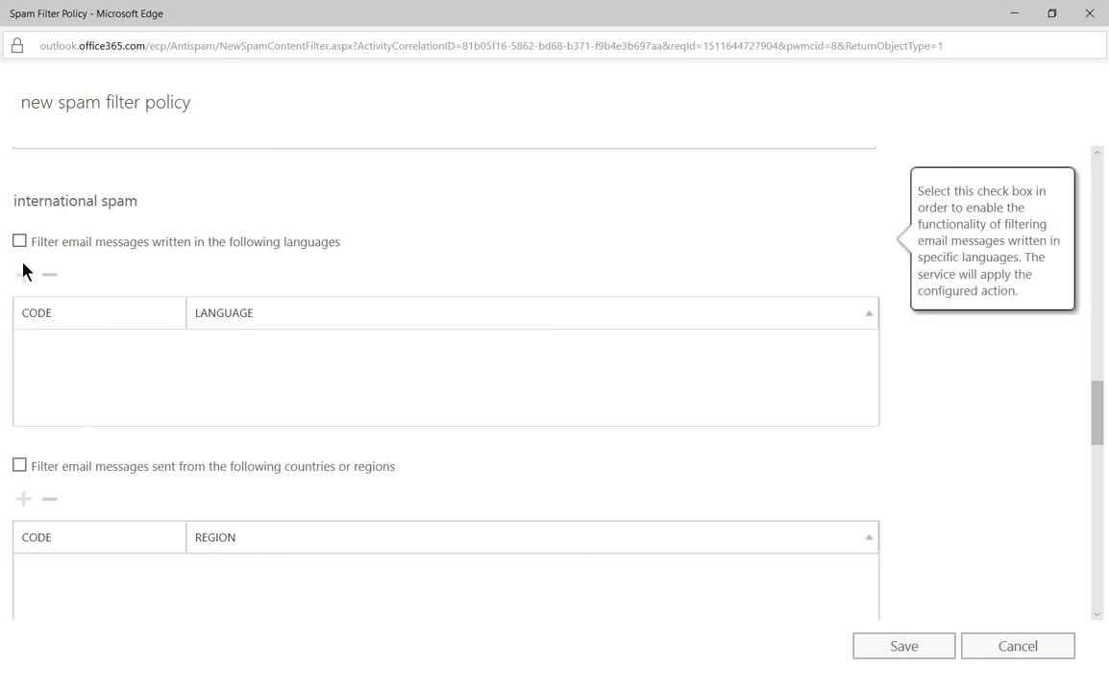
scroll(136, 300, down, 2)
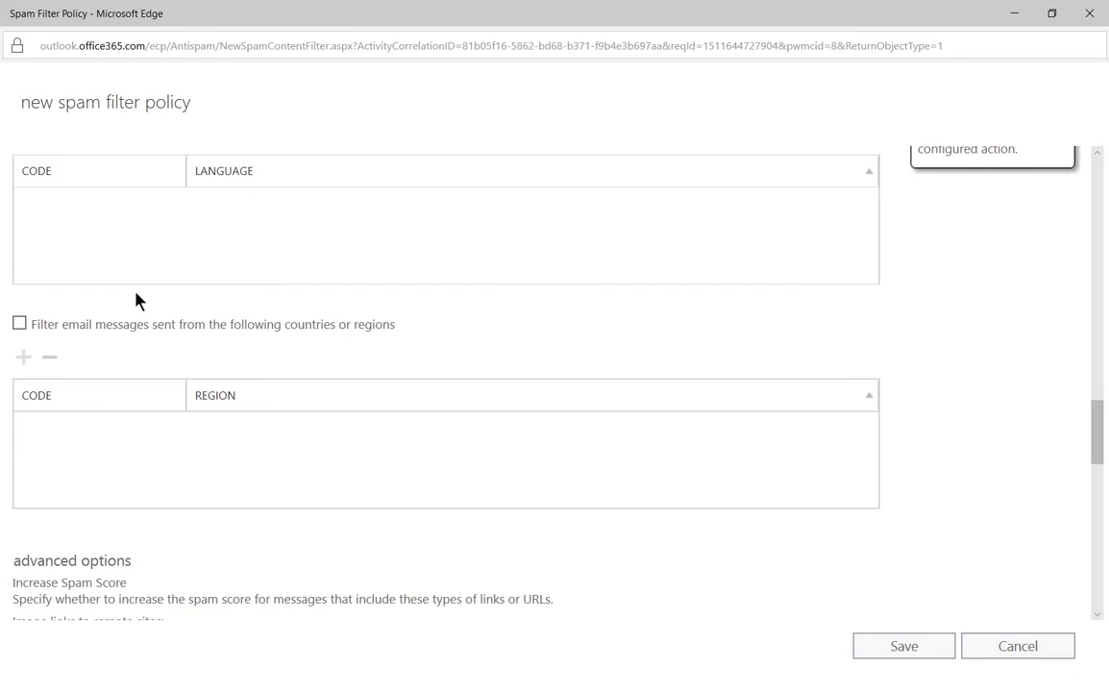
click(19, 324)
click(24, 357)
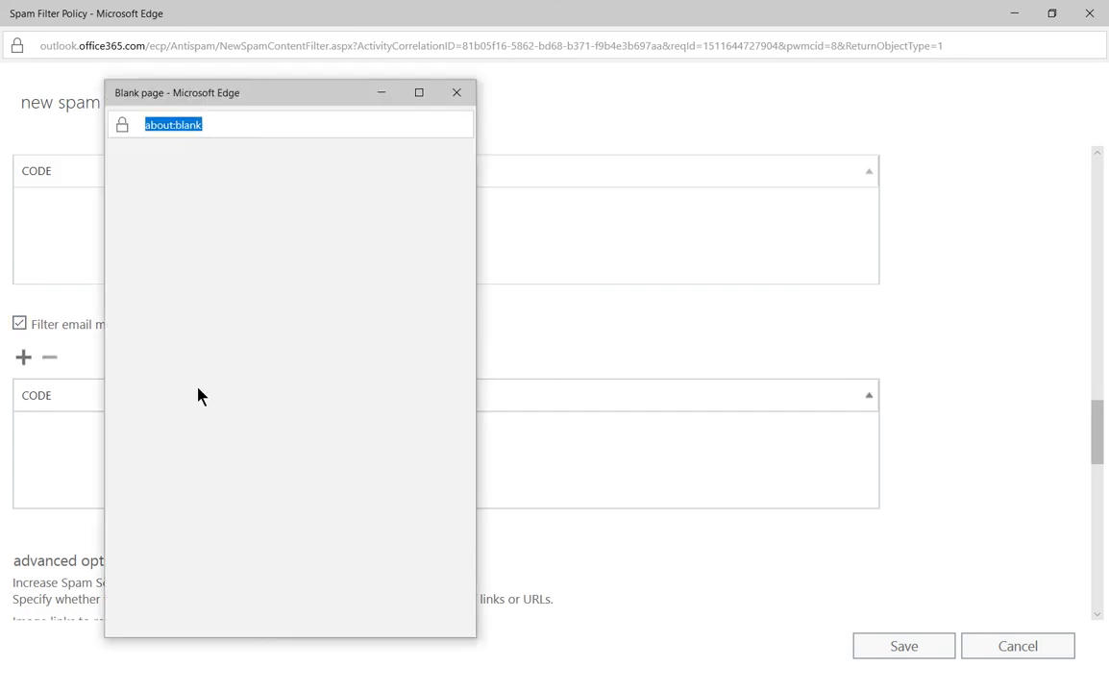
scroll(292, 413, down, 3)
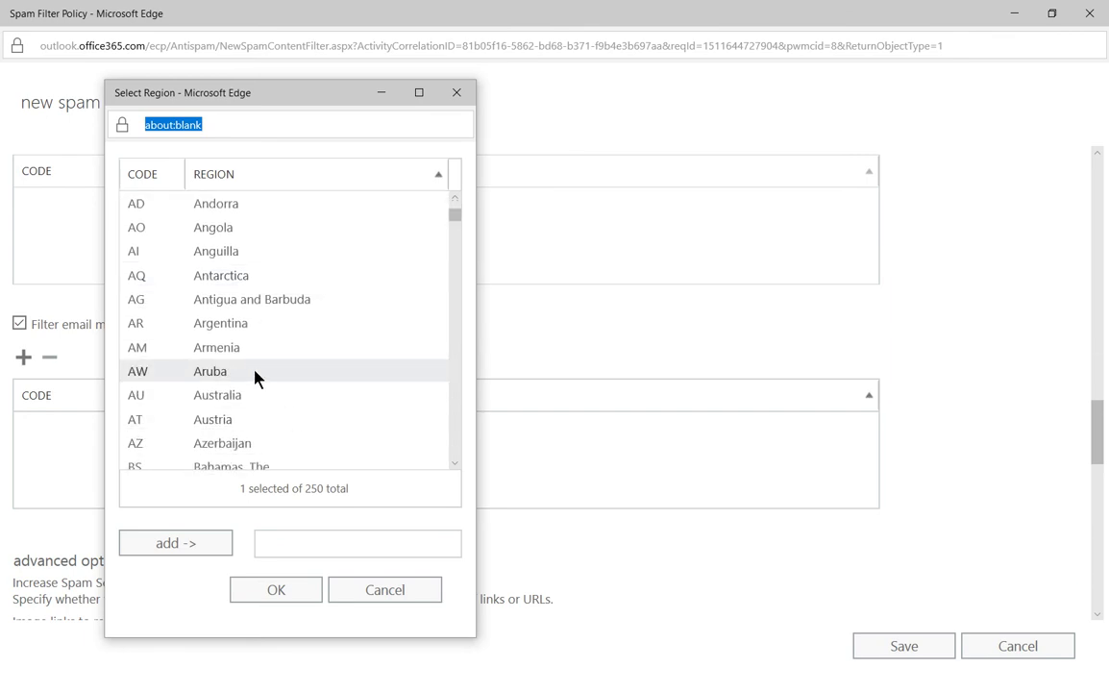
double_click(246, 420)
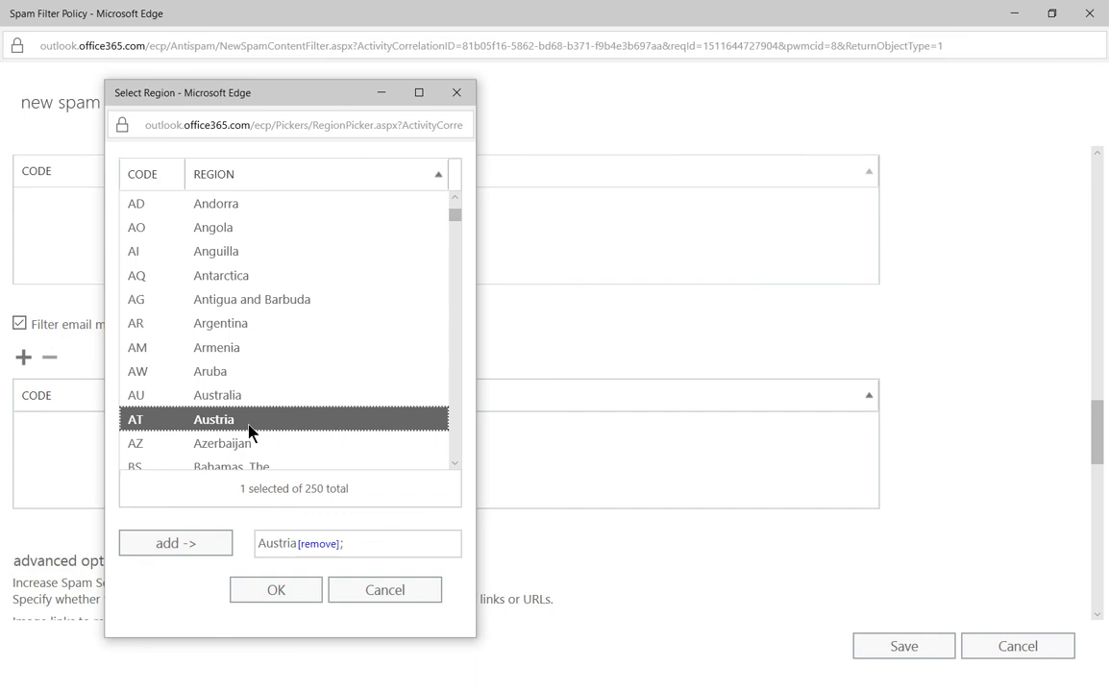
click(274, 591)
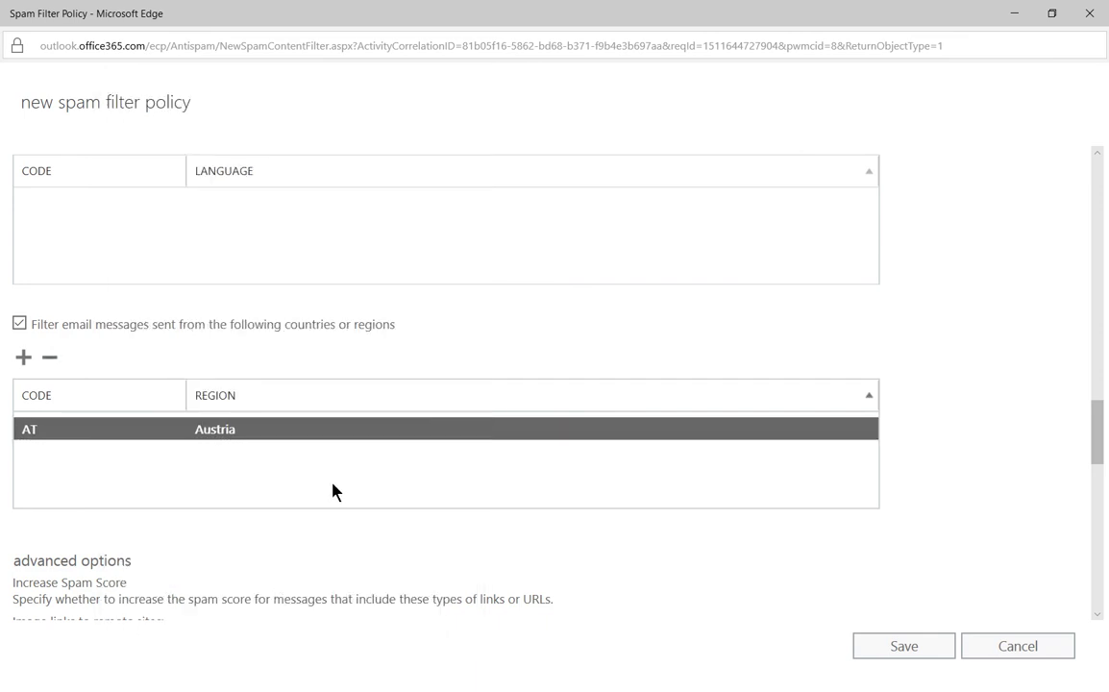
scroll(419, 450, down, 3)
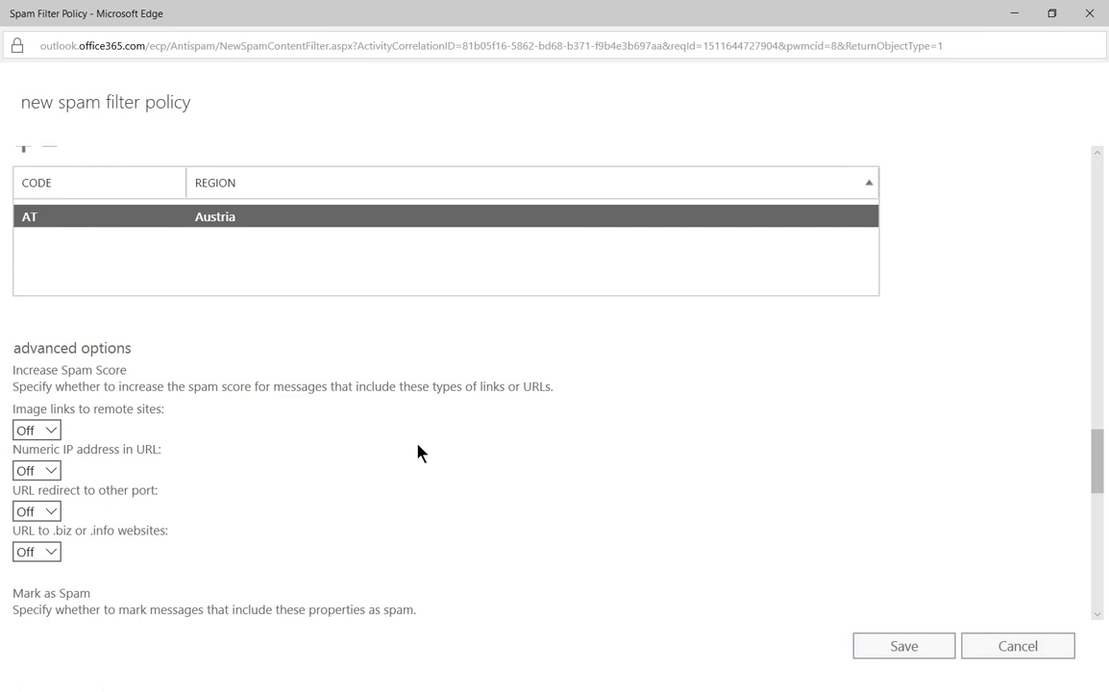
Step: Set Increase Spam Score to On for image links, numeric IP URLs, port redirects and .biz/.info URLs
scroll(418, 451, down, 3)
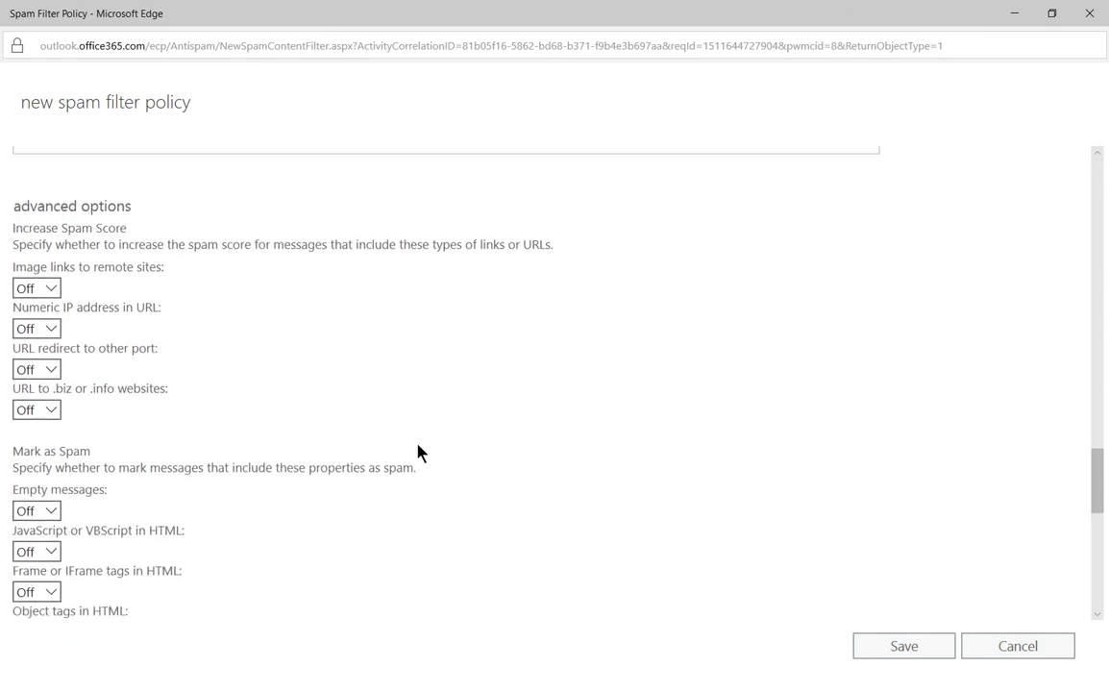
click(50, 288)
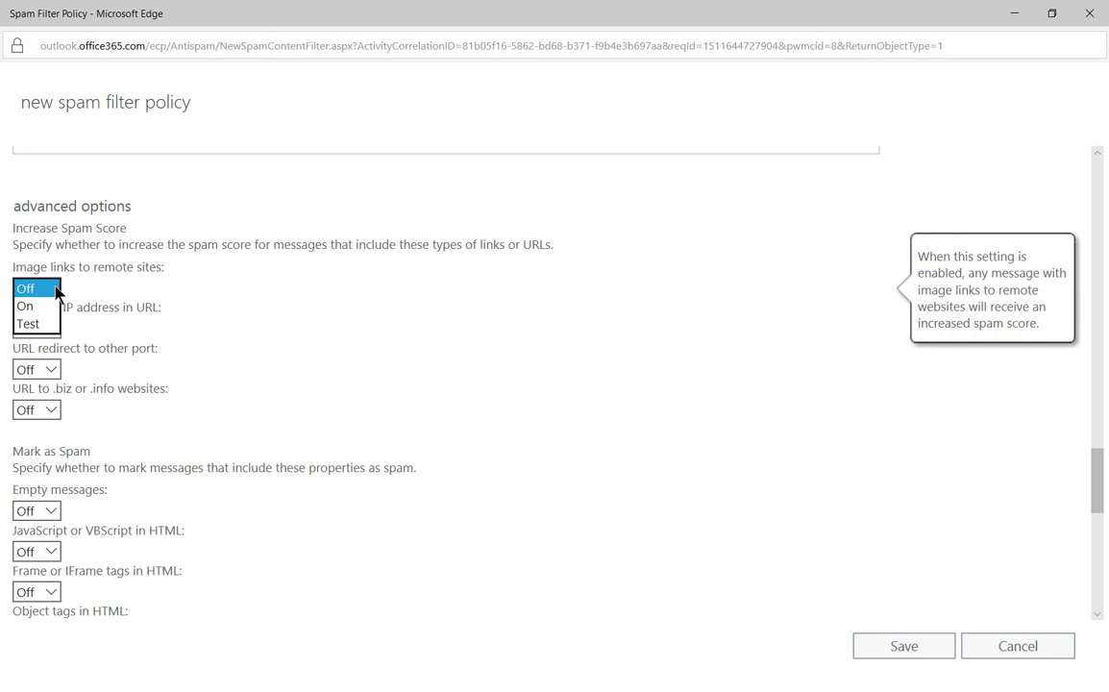
click(36, 306)
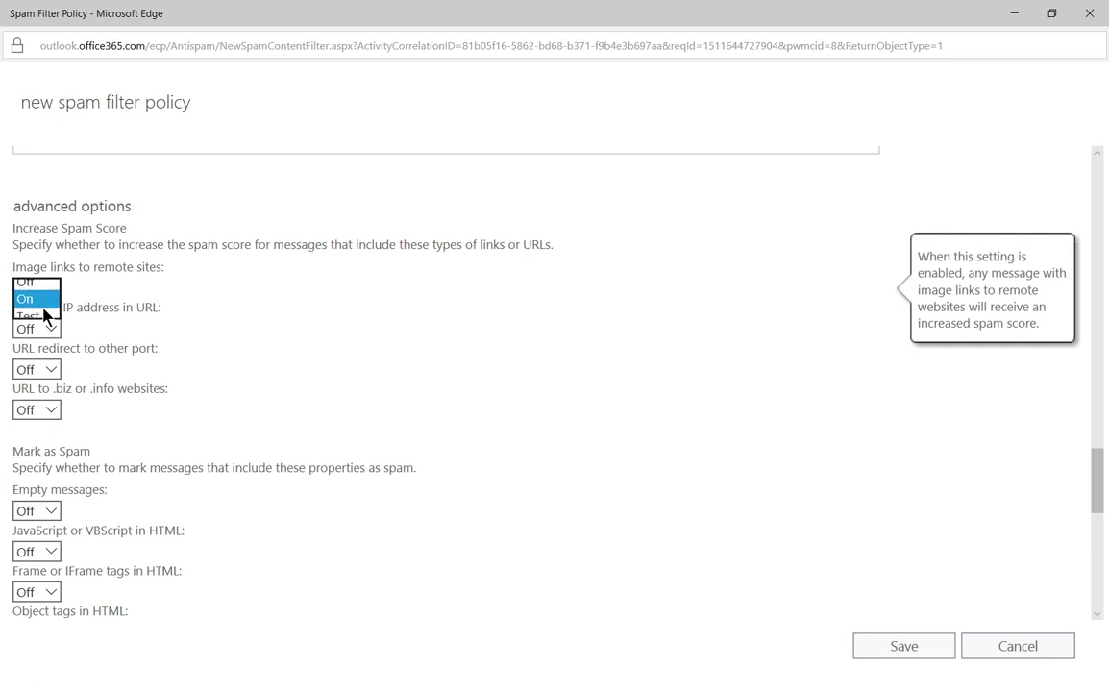
click(51, 328)
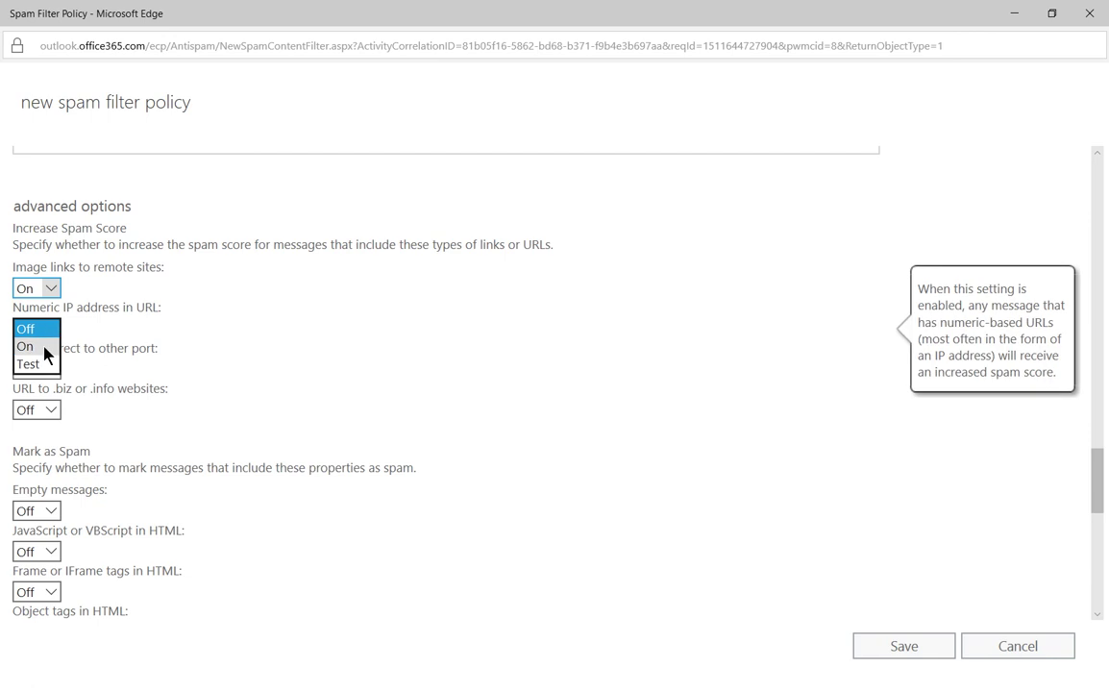
click(44, 349)
scroll(119, 327, down, 1)
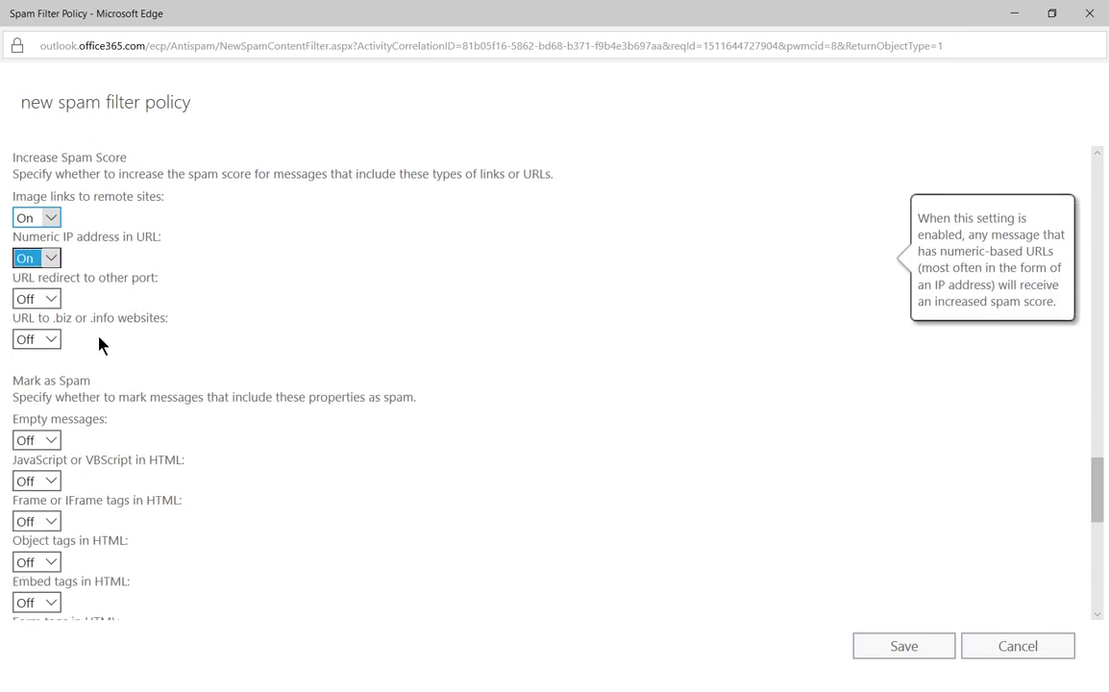
click(51, 299)
click(38, 315)
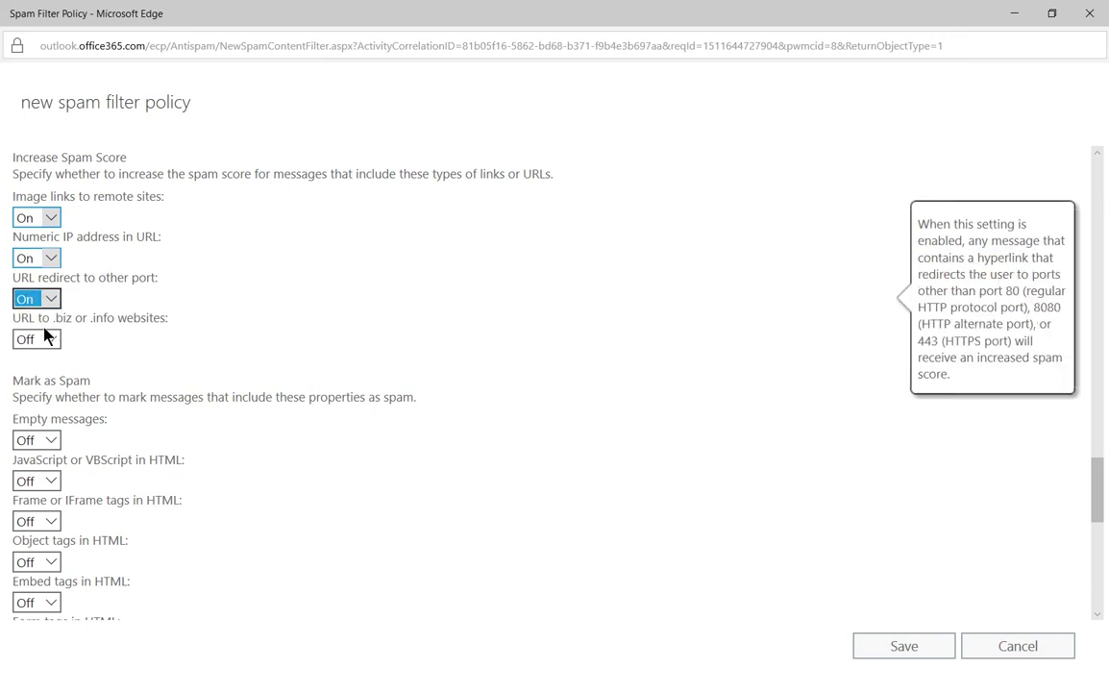
click(53, 344)
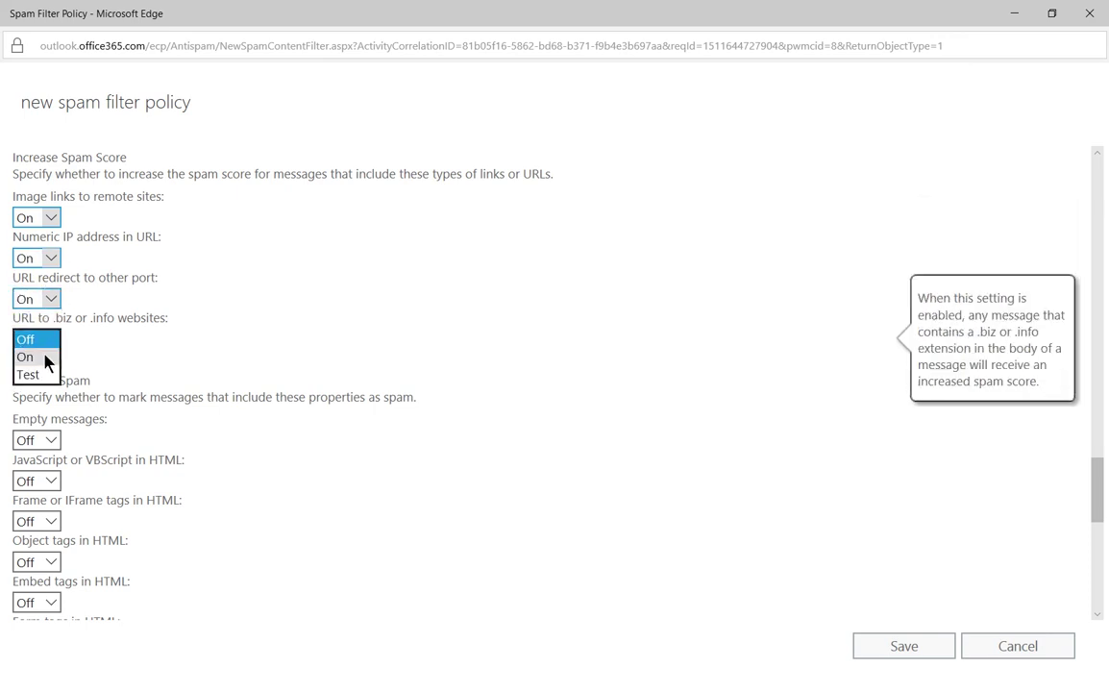
click(43, 358)
Step: Set Frame or IFrame tags to On and Embed tags in HTML to Test
scroll(137, 463, down, 3)
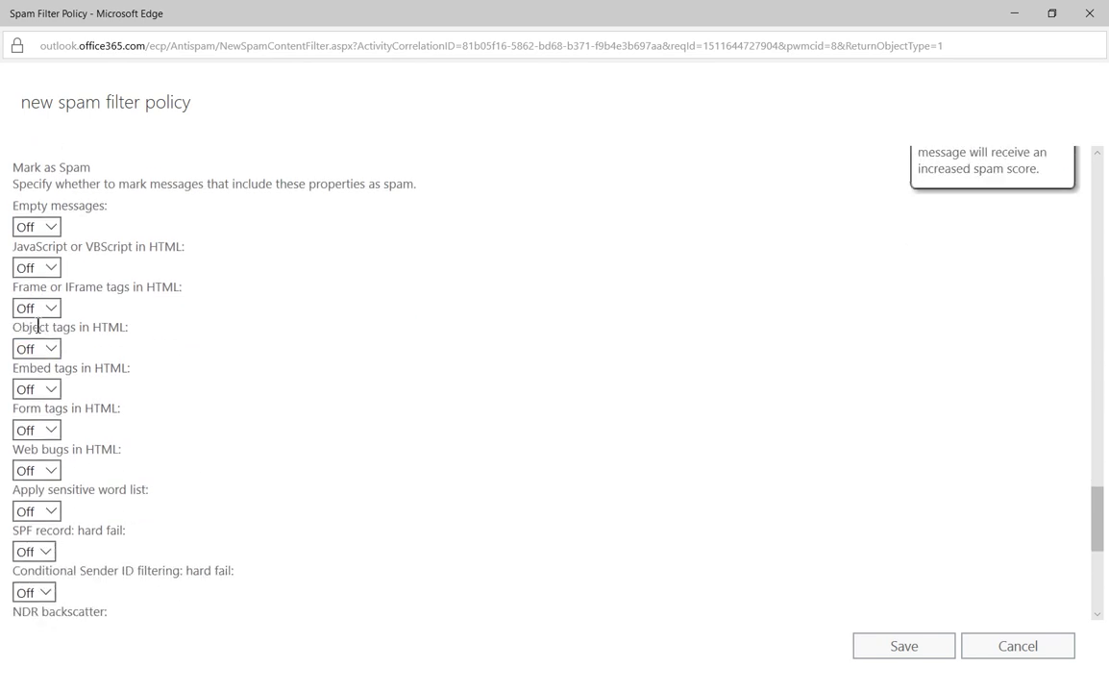
click(46, 310)
click(38, 327)
click(50, 390)
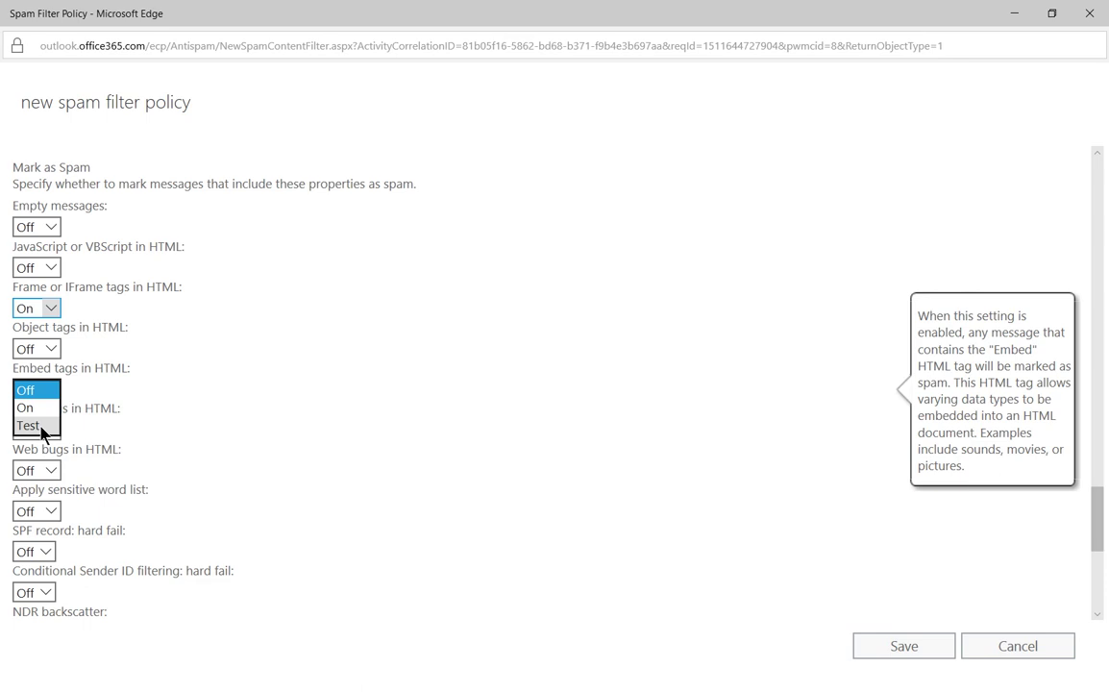
click(29, 426)
scroll(295, 426, down, 3)
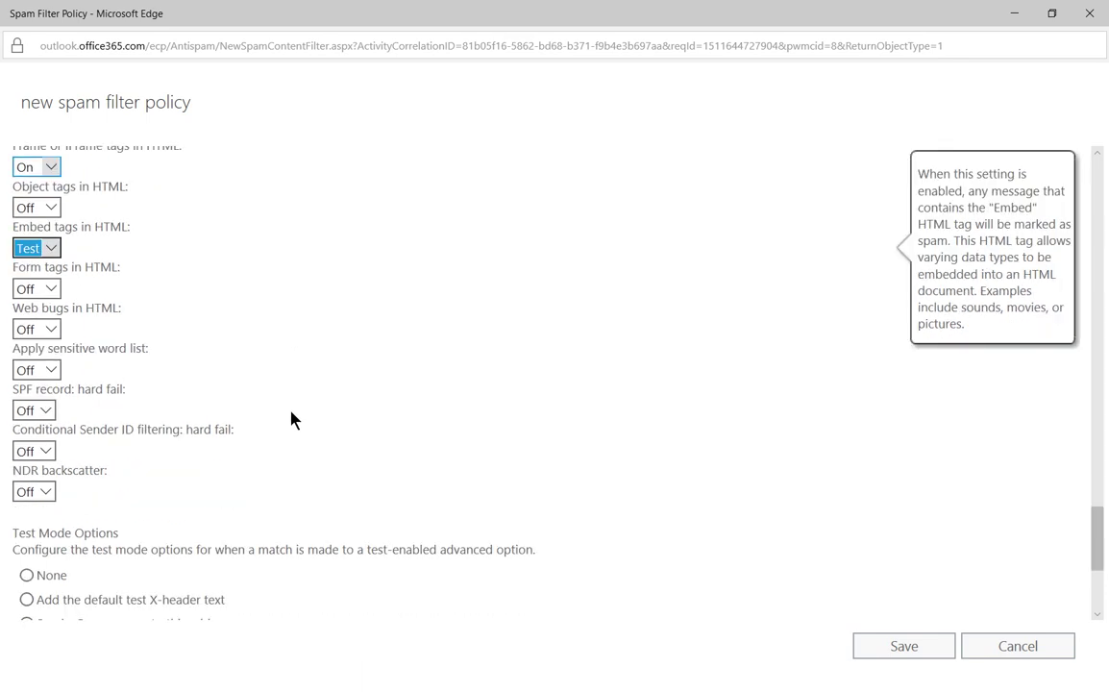
Step: Set the test mode action to send a Bcc message, leaving the address blank
scroll(293, 416, down, 3)
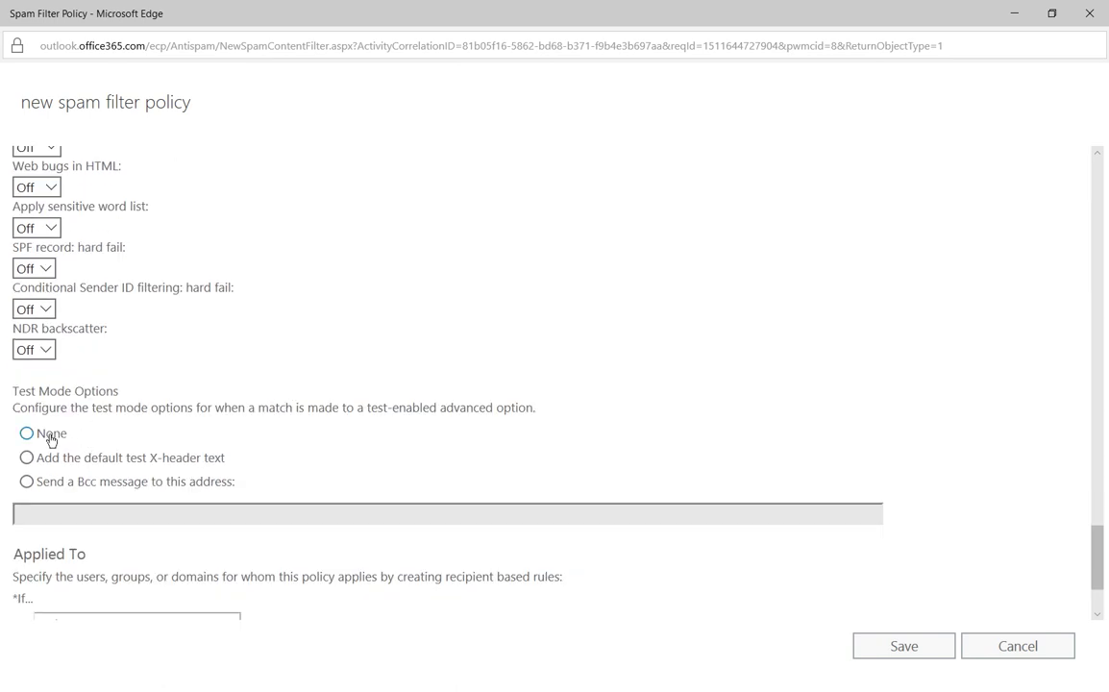
click(52, 439)
click(92, 461)
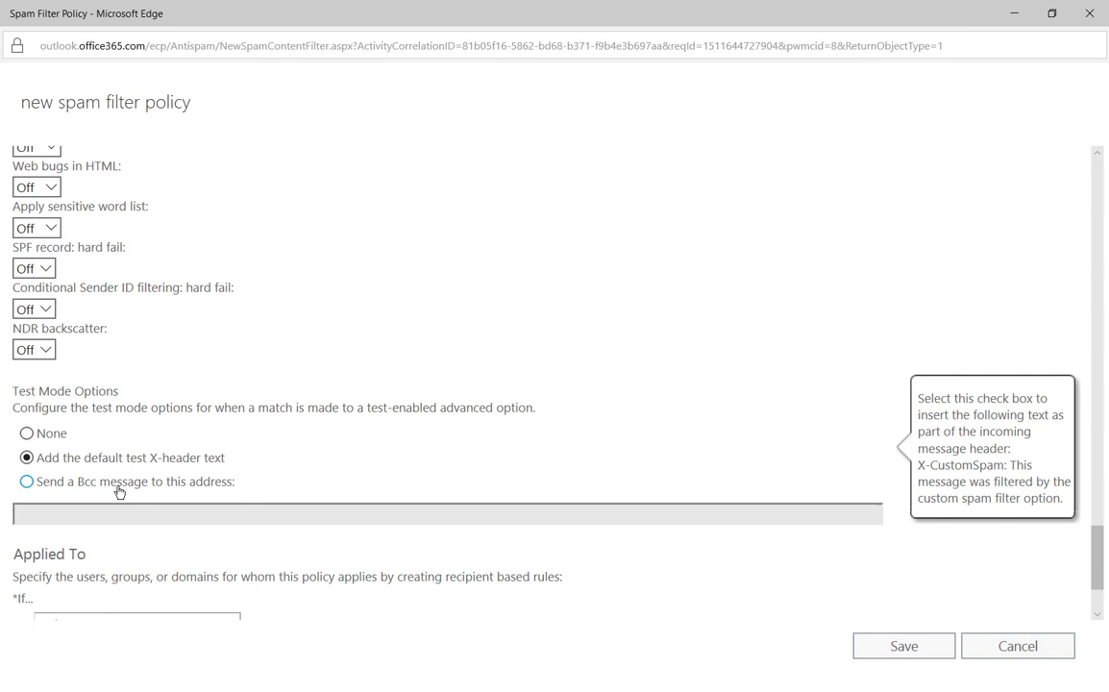
mouse_move(117, 490)
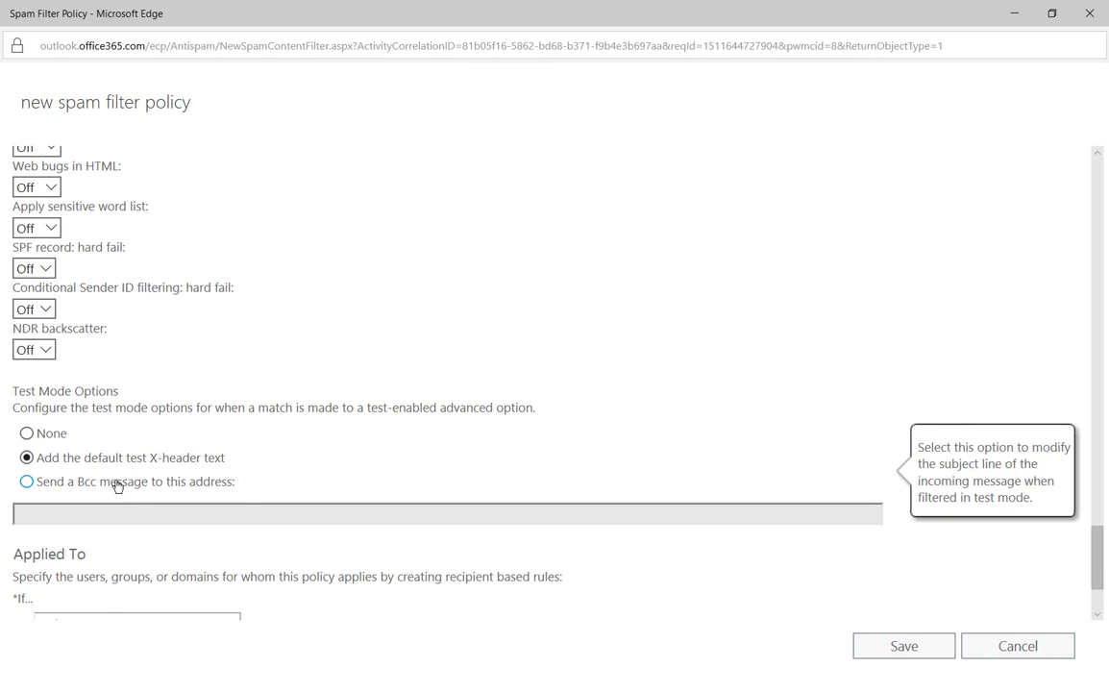
click(117, 485)
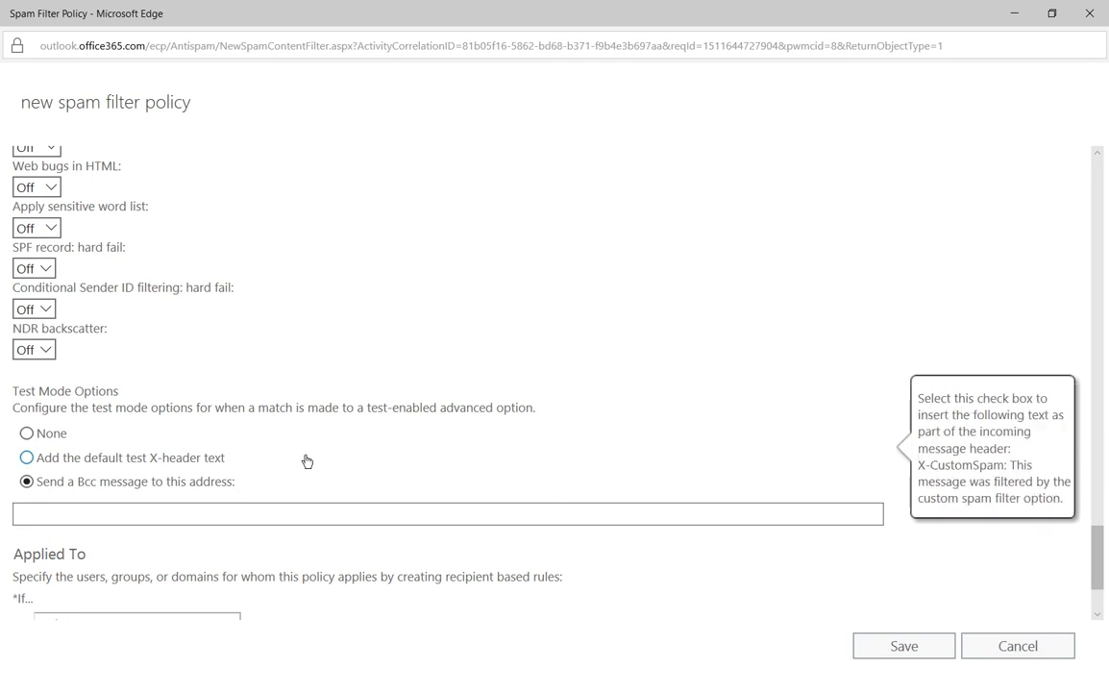
scroll(306, 459, down, 3)
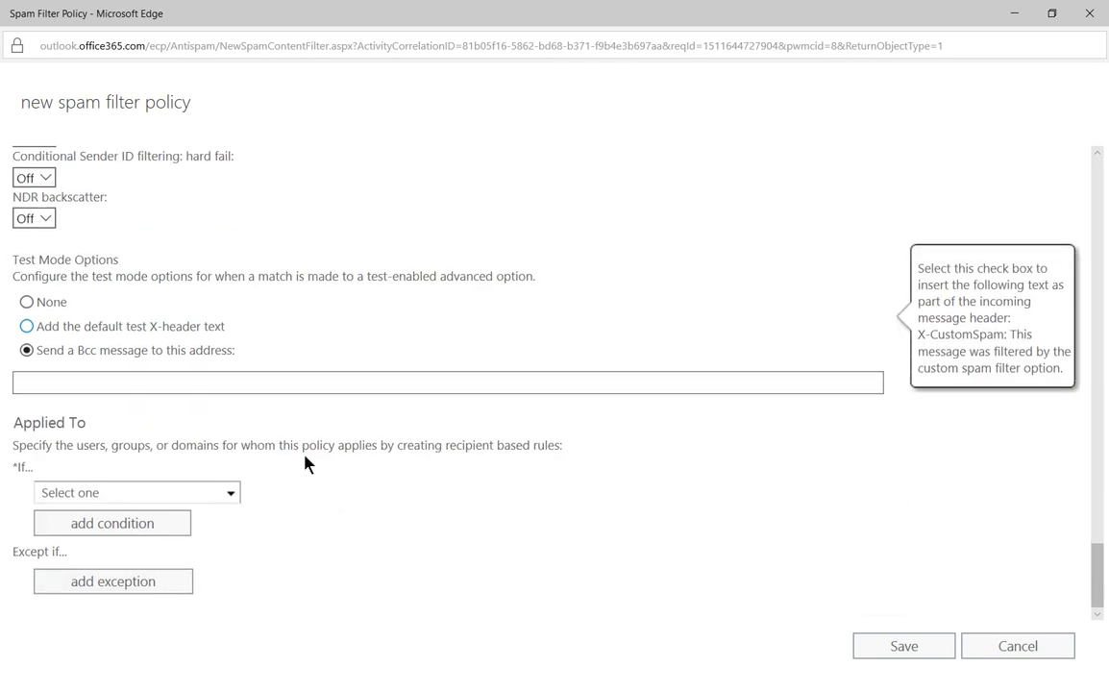
Step: Reset test mode to None and apply the policy when the recipient is the chosen user
click(39, 303)
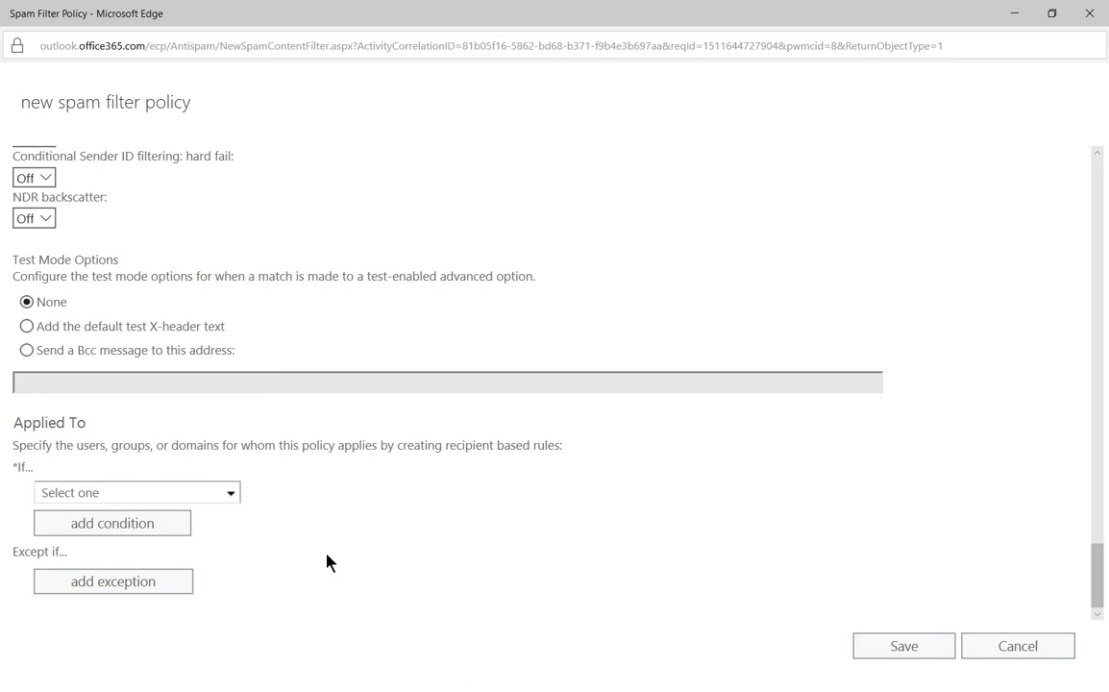
click(233, 493)
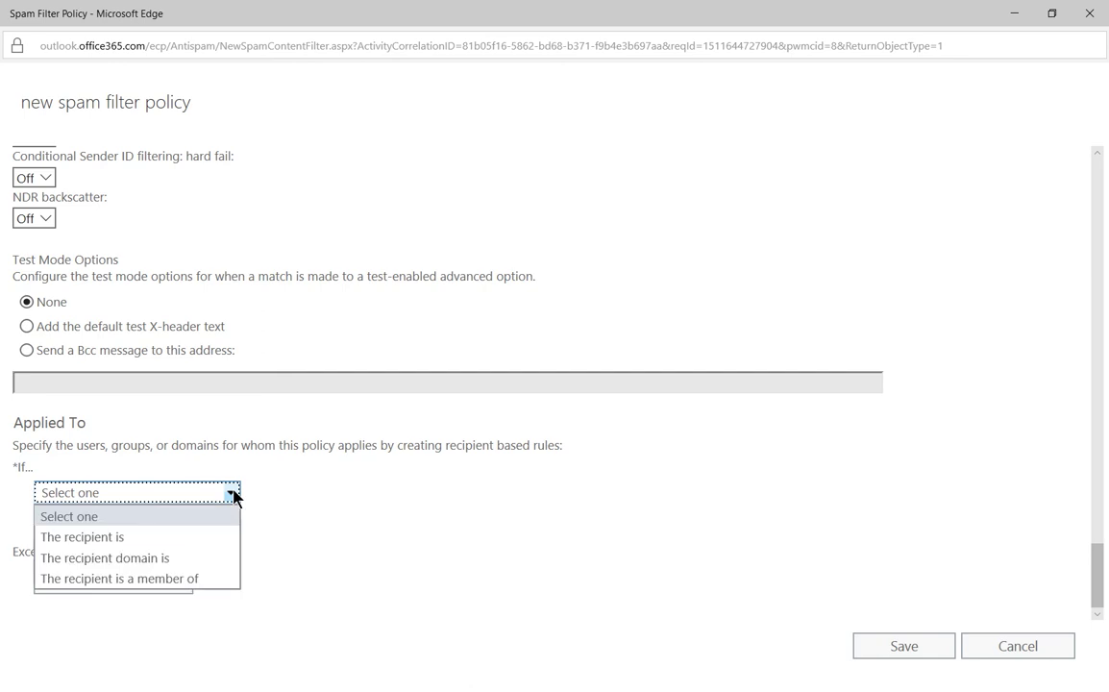
click(213, 536)
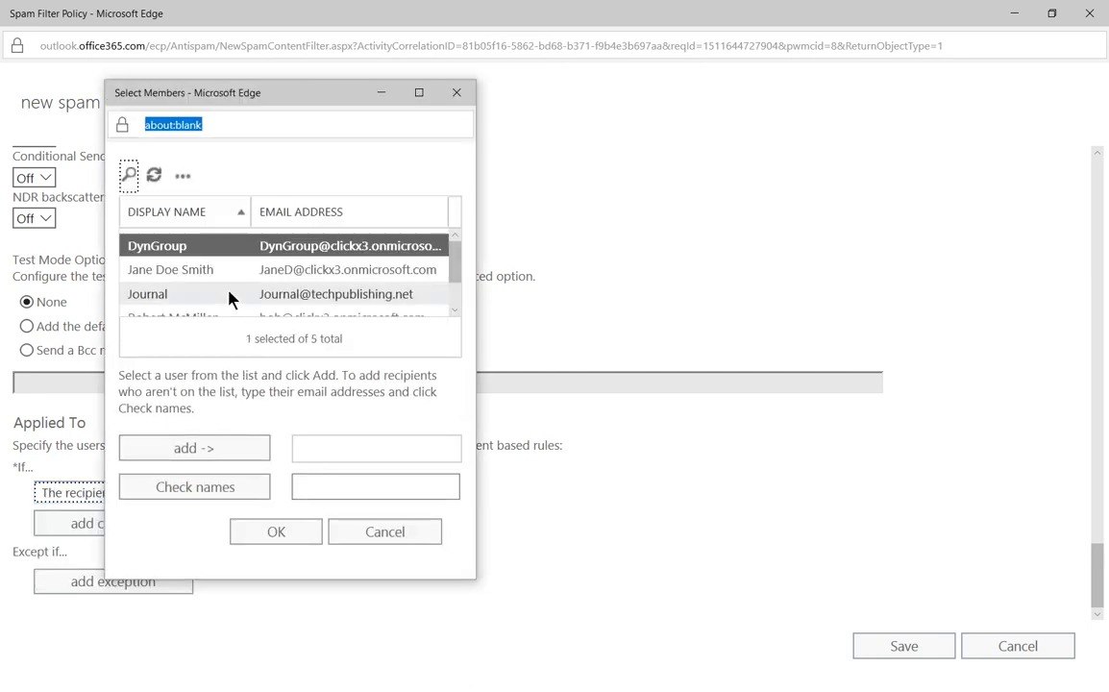
double_click(240, 278)
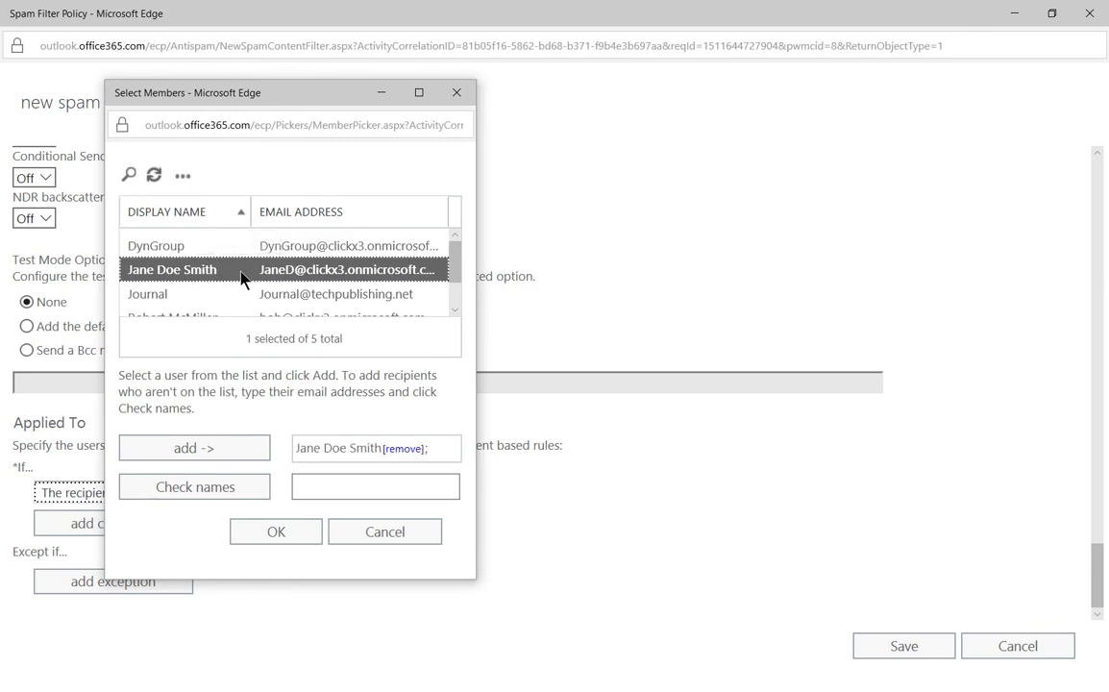
click(276, 534)
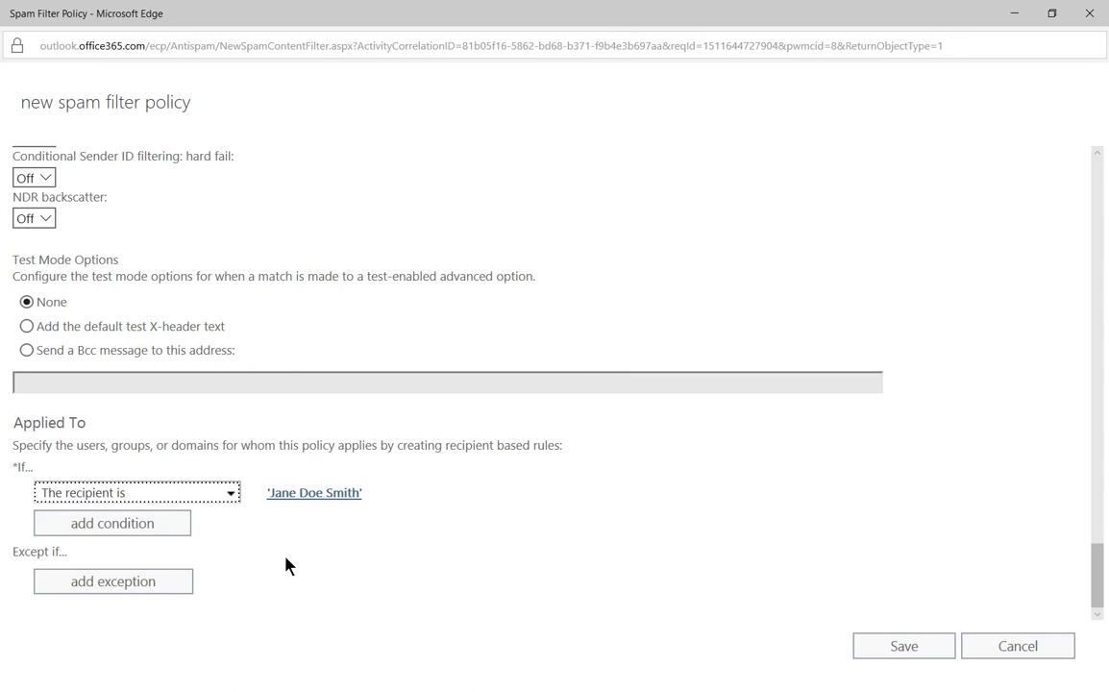
Step: Add a second condition, then remove it without choosing any value
click(150, 532)
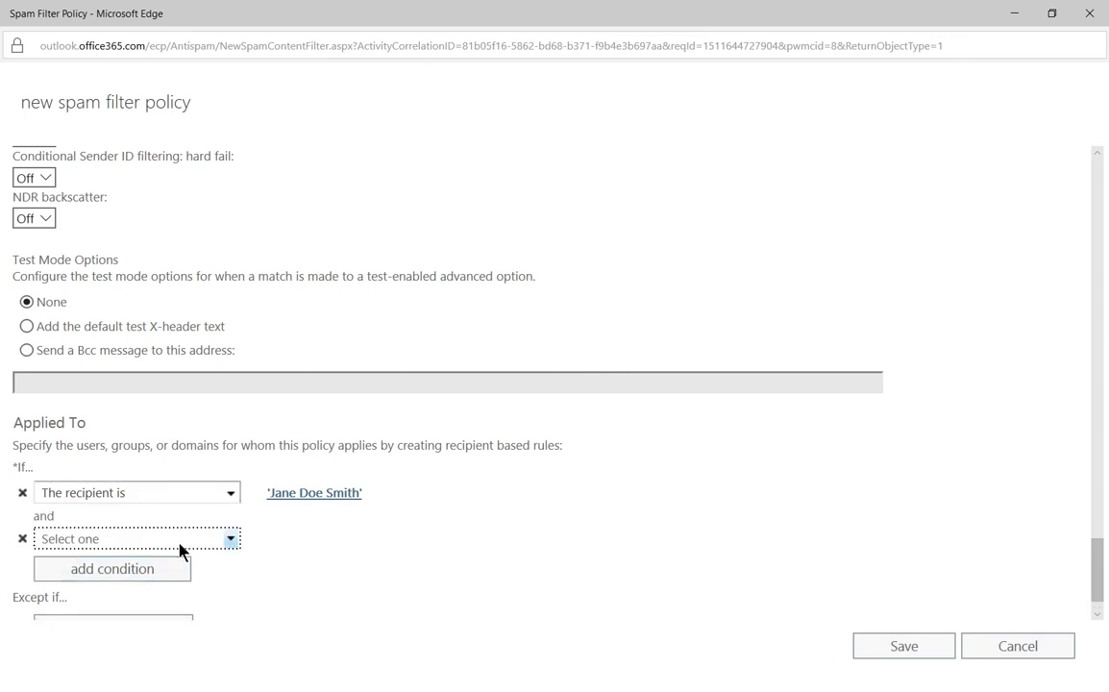
click(213, 540)
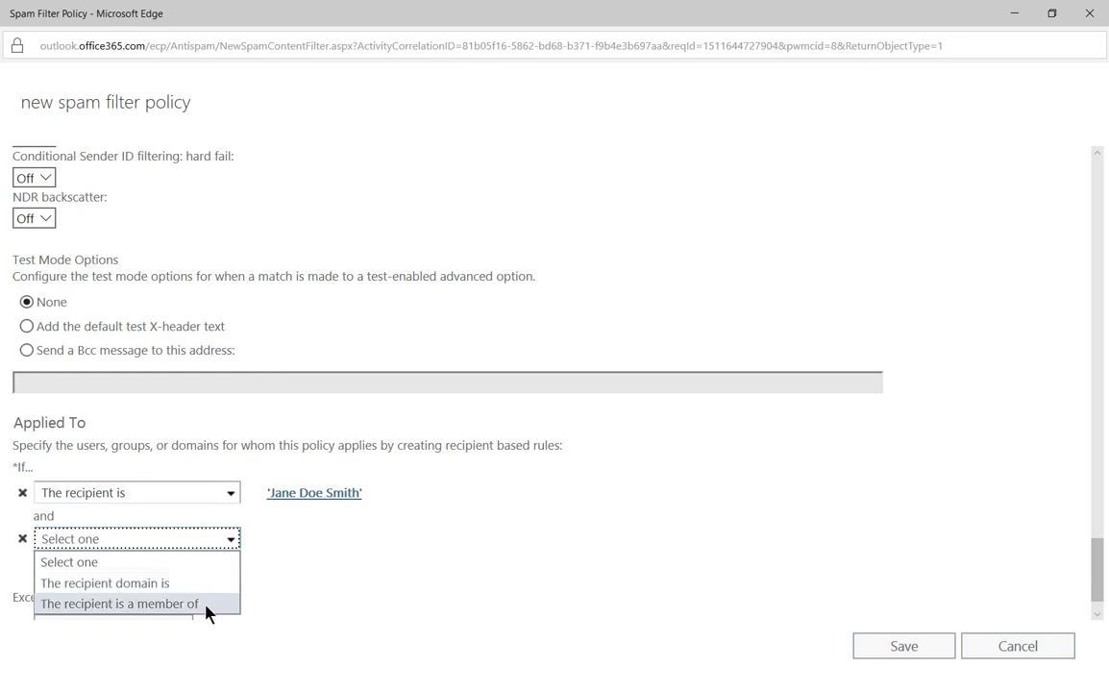
click(323, 554)
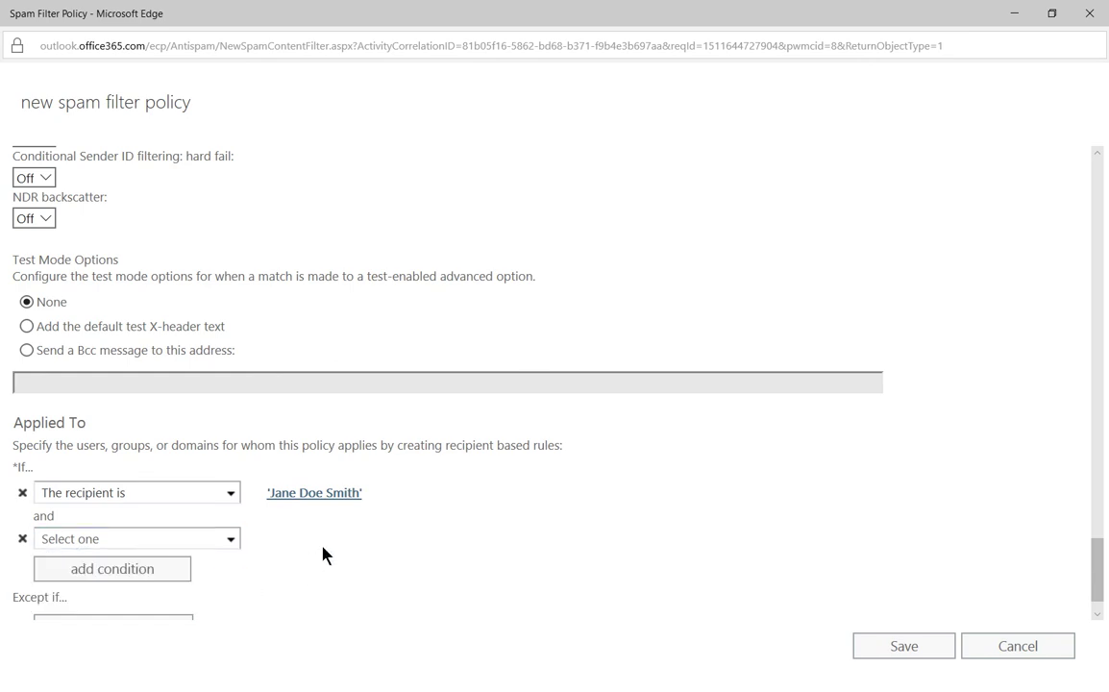
click(24, 540)
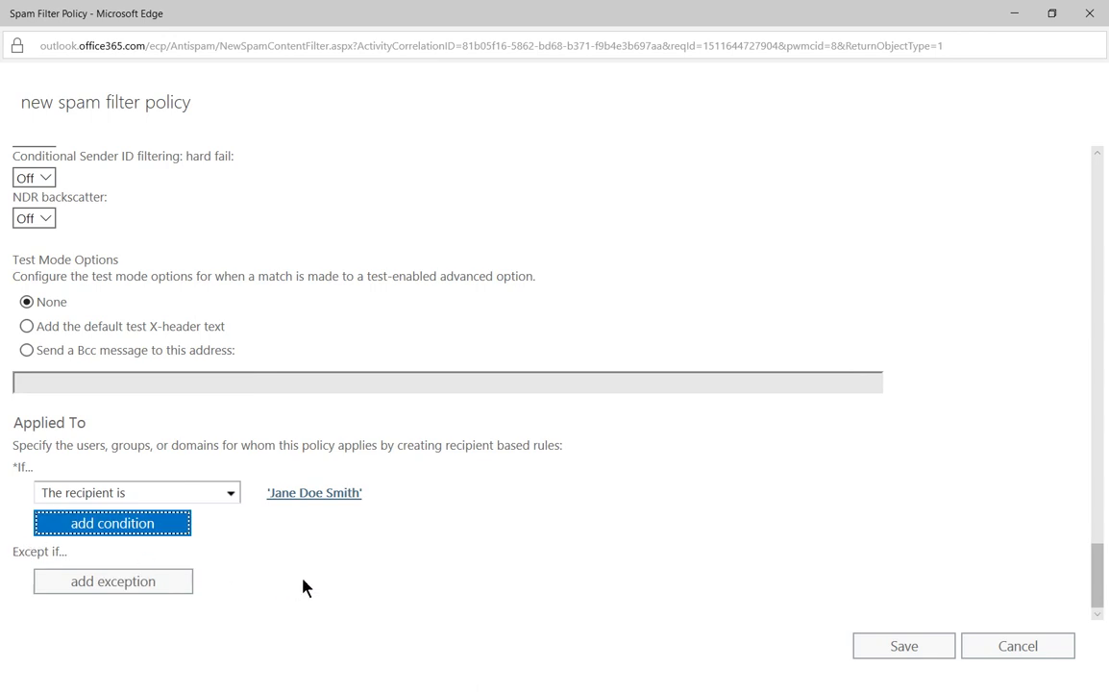
click(344, 567)
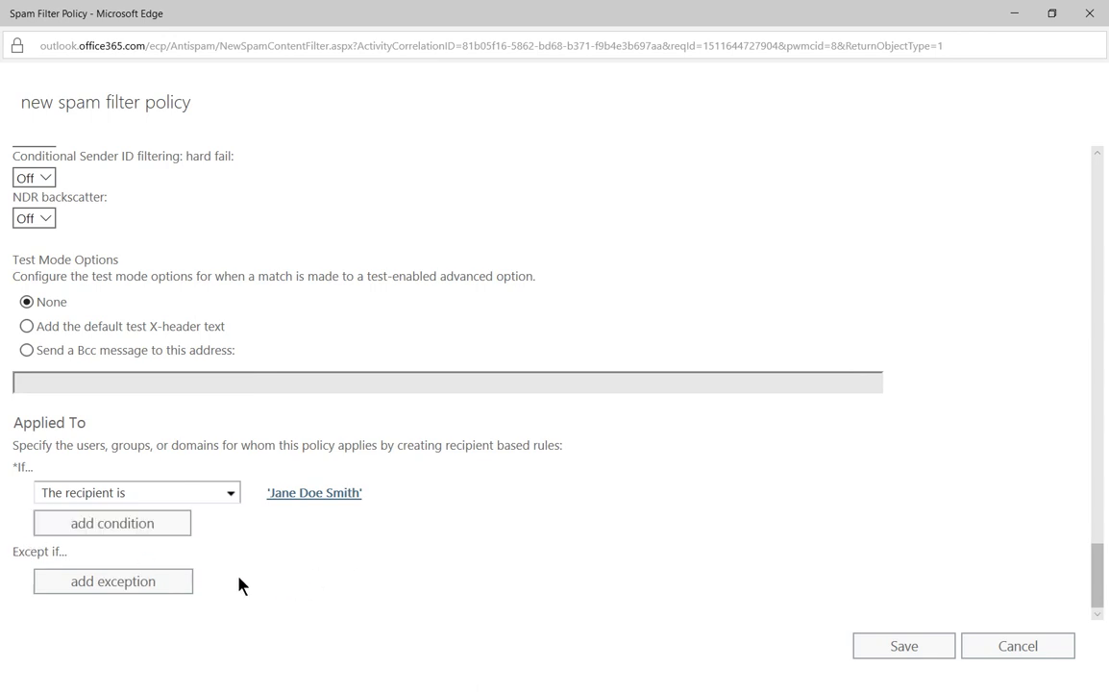
Step: Add a 'The recipient is' exception to the Custom policy, excluding a second specific user
click(164, 585)
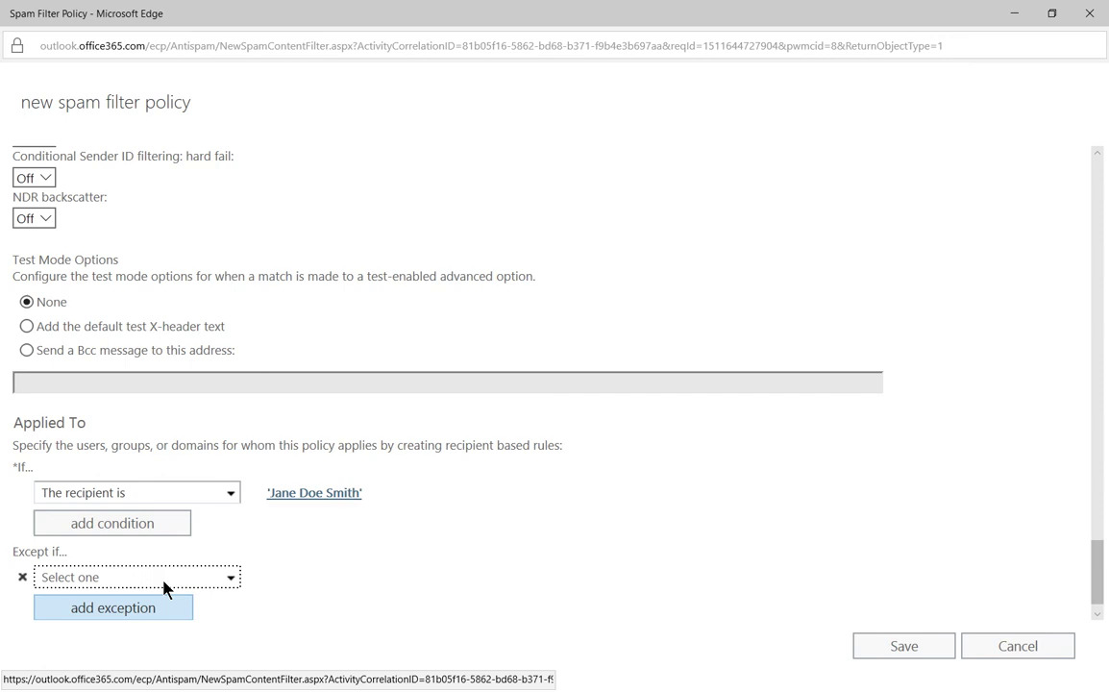
click(223, 580)
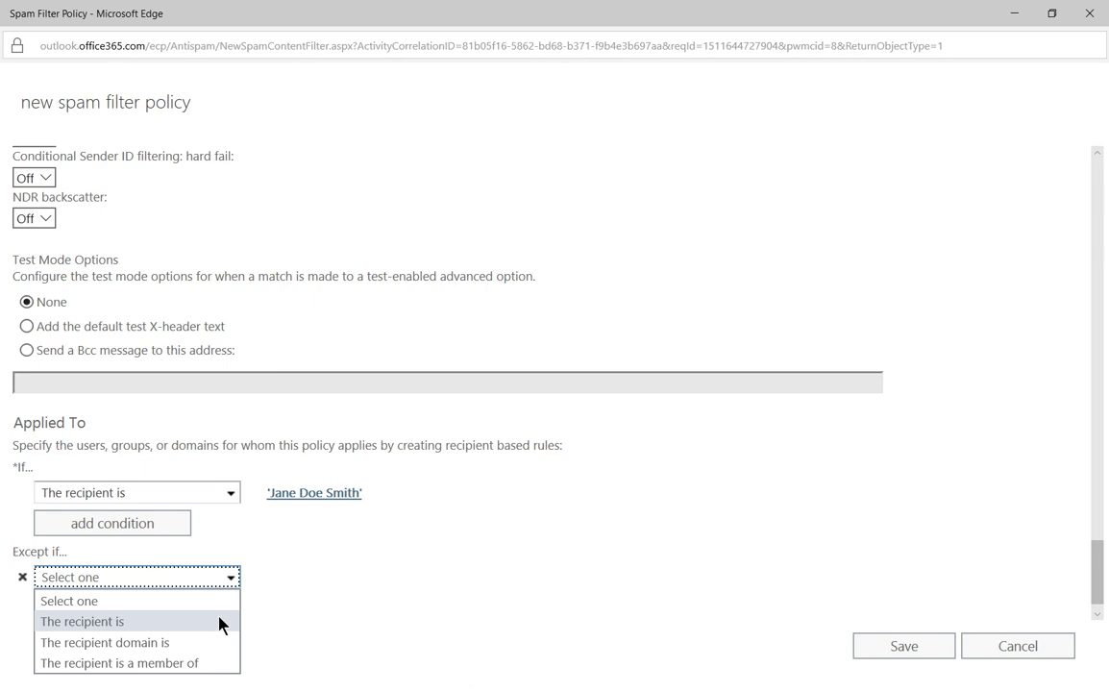
click(219, 619)
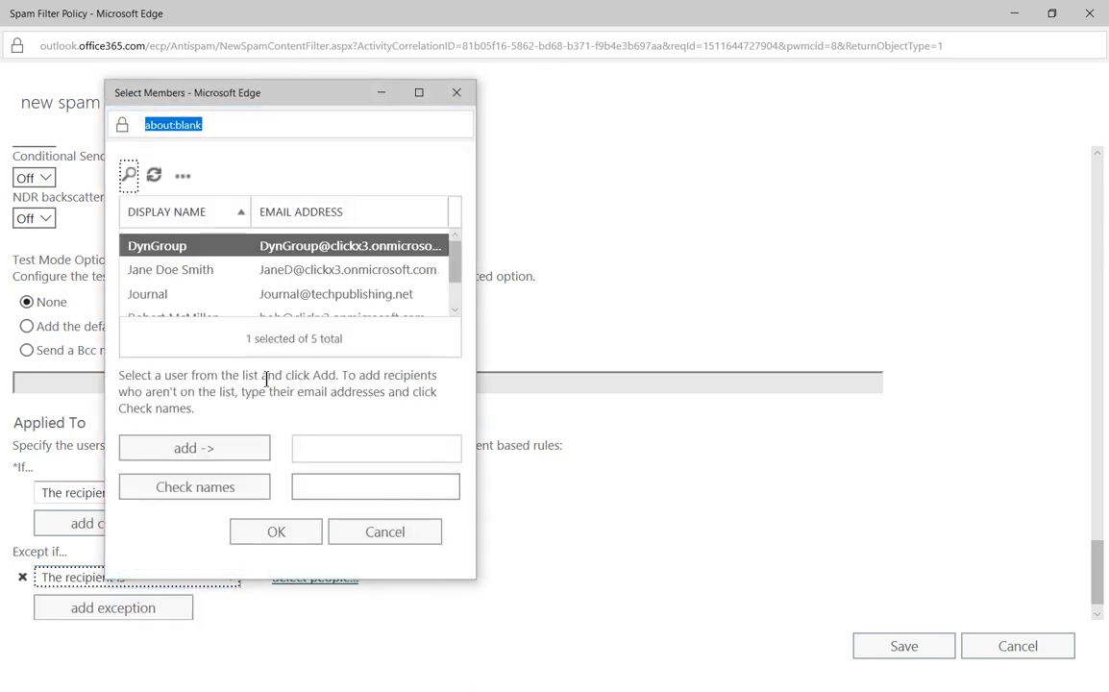
scroll(269, 308, down, 1)
double_click(223, 305)
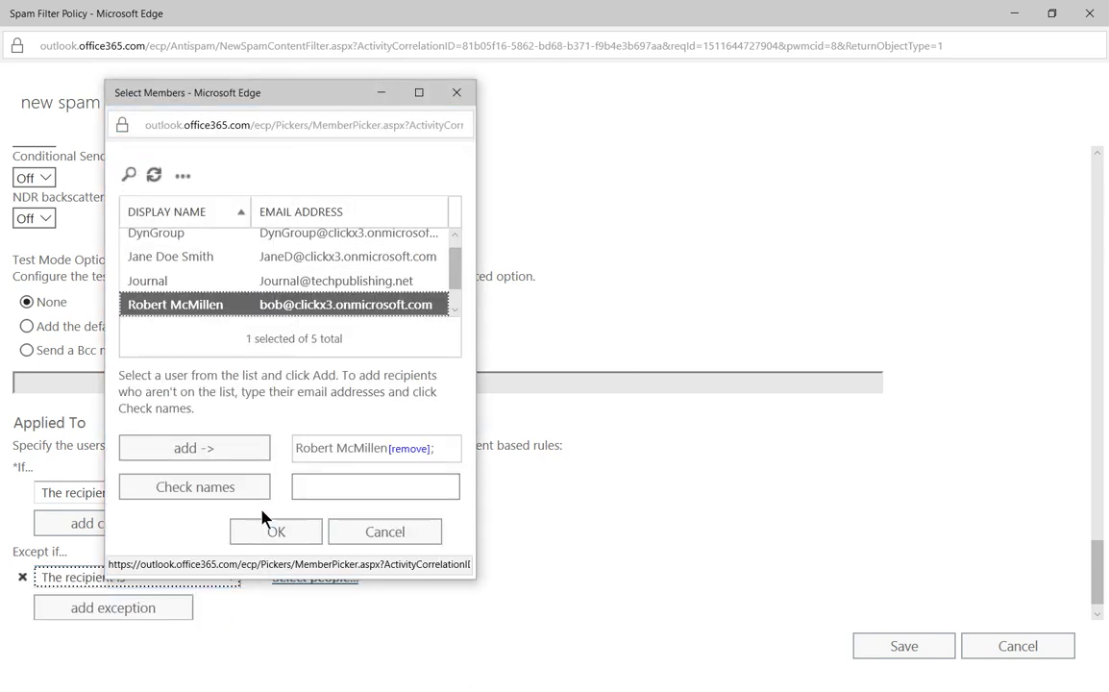
click(274, 531)
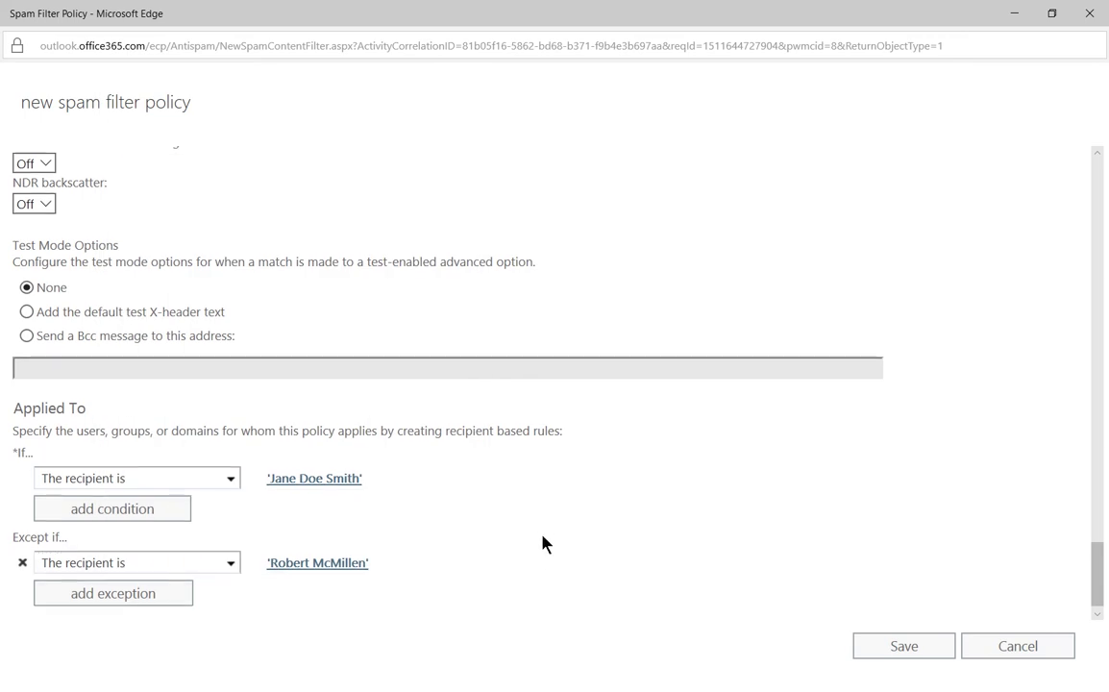
scroll(542, 543, down, 1)
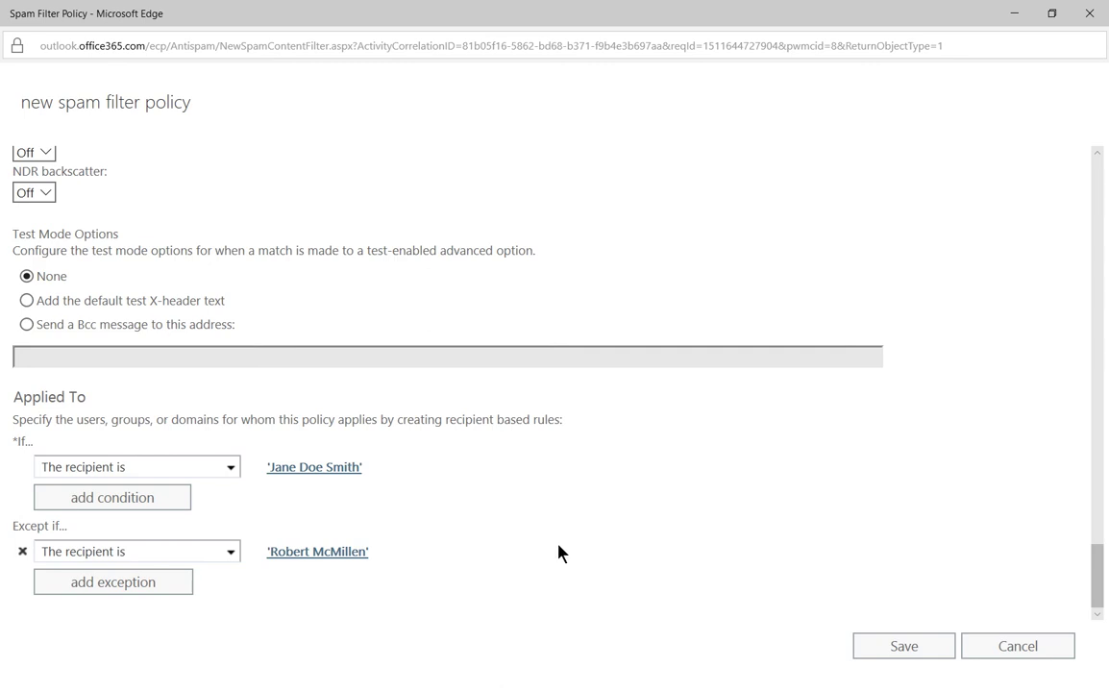
Step: Save the Custom spam filter policy, then view the Default policy and close it unchanged
click(903, 646)
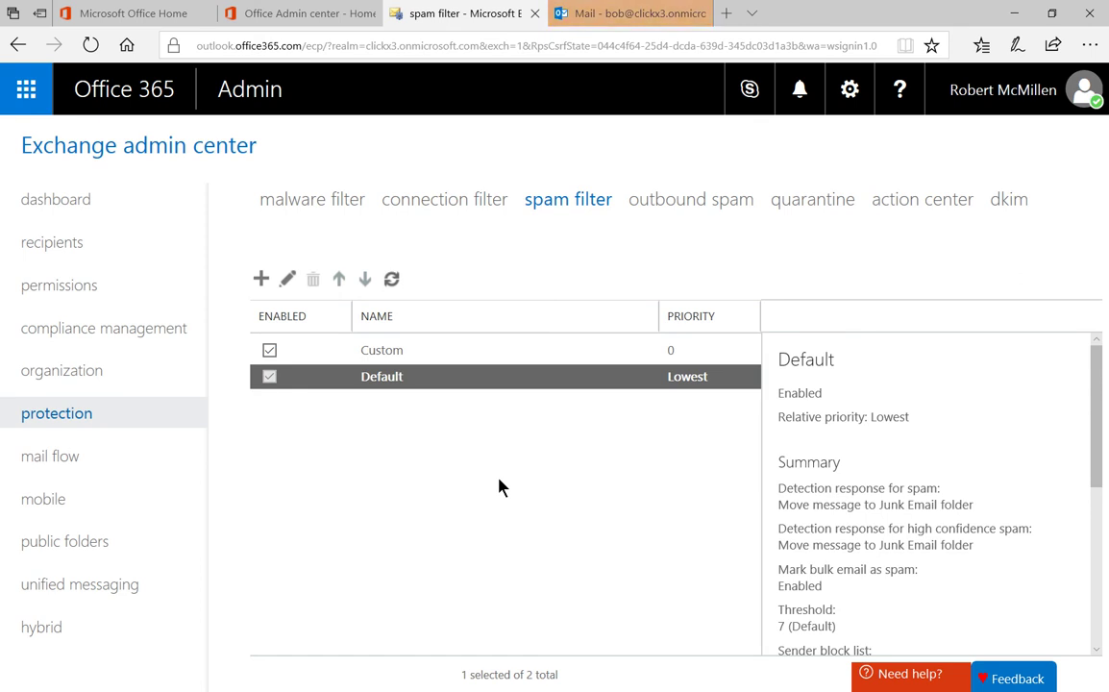
click(287, 279)
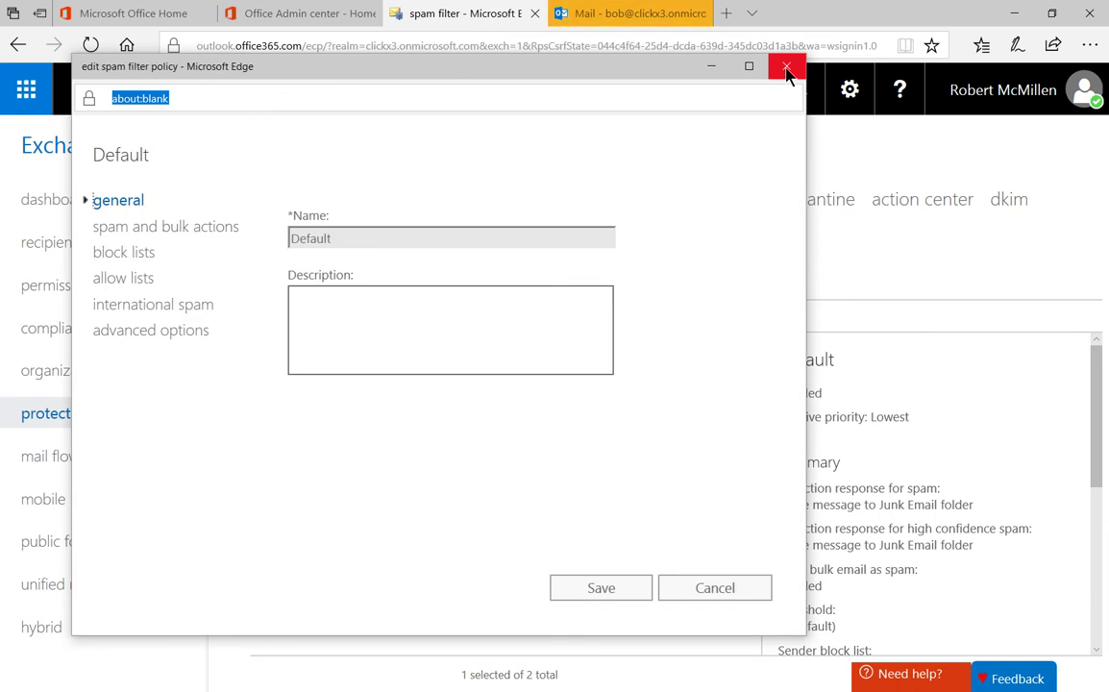
click(786, 69)
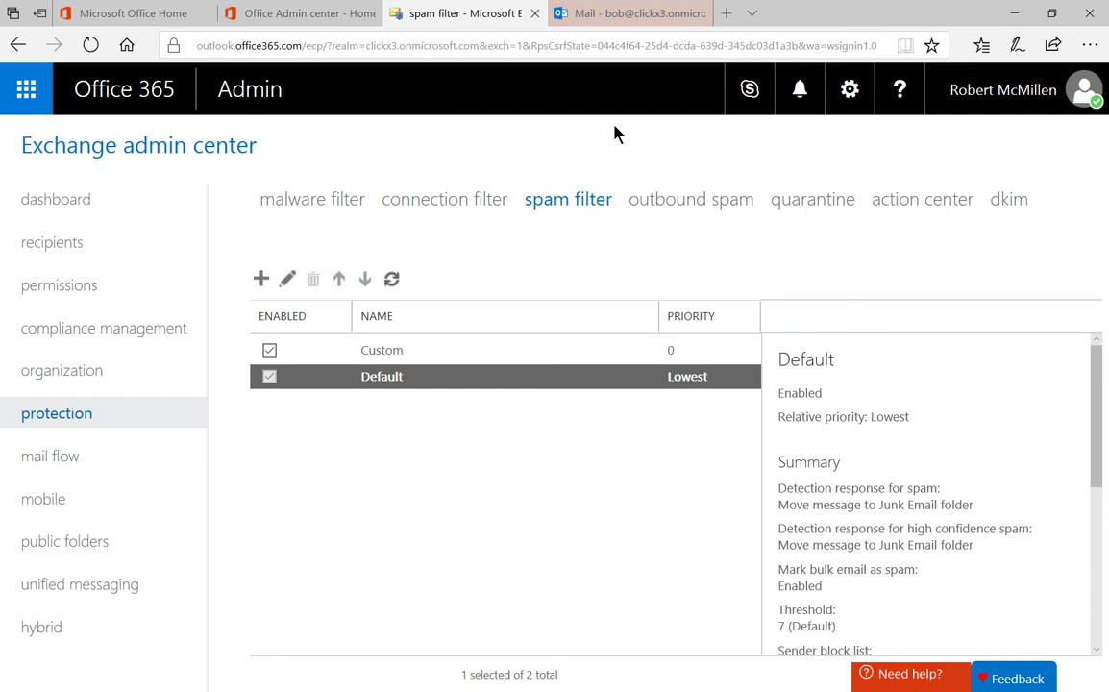